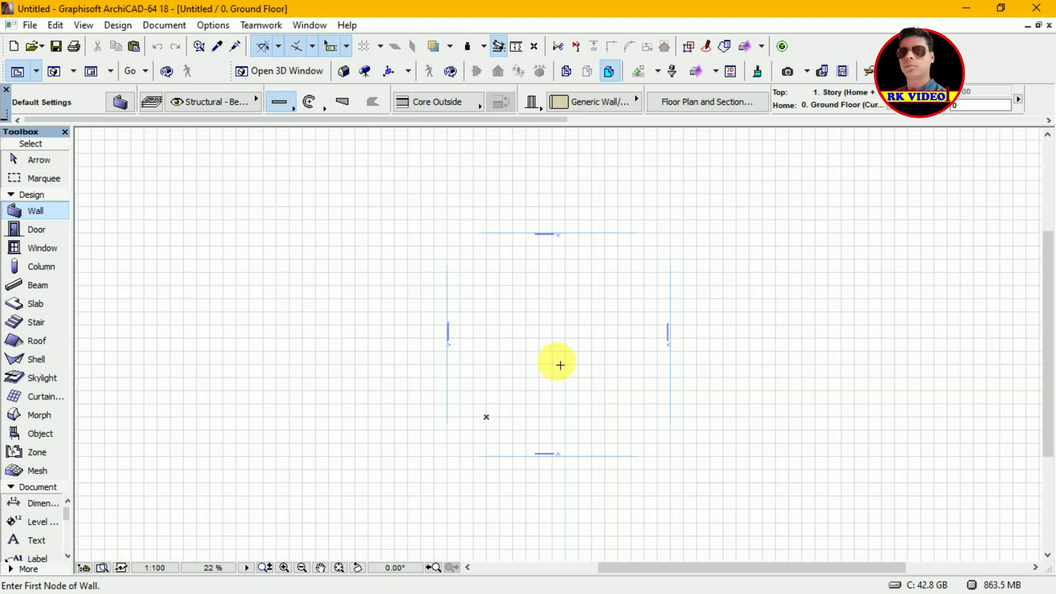
Place a Stair U-Shape 18 at the project origin on the ground floor plan
key(Escape)
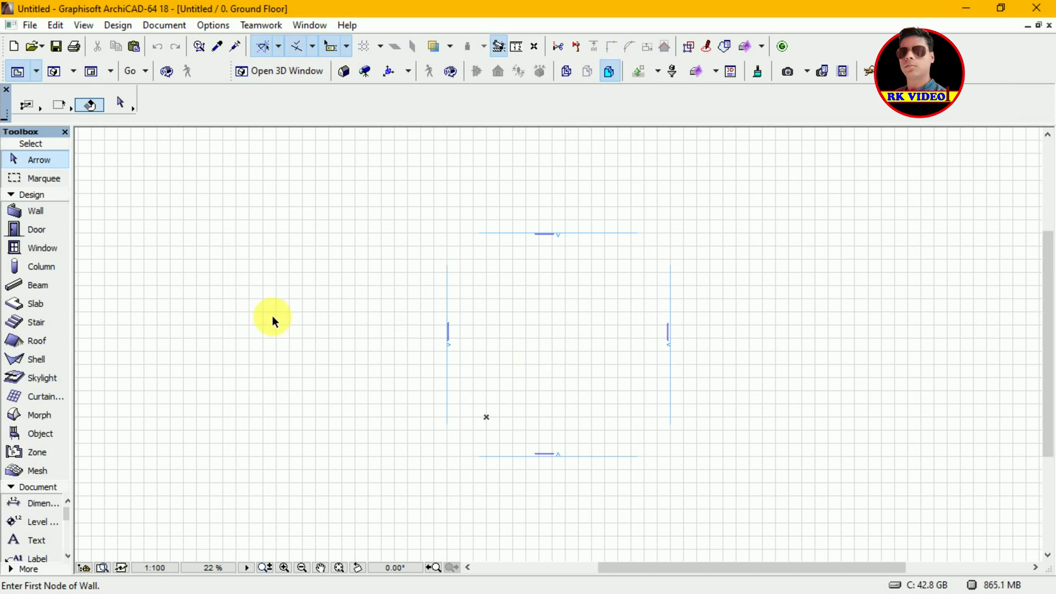
click(35, 325)
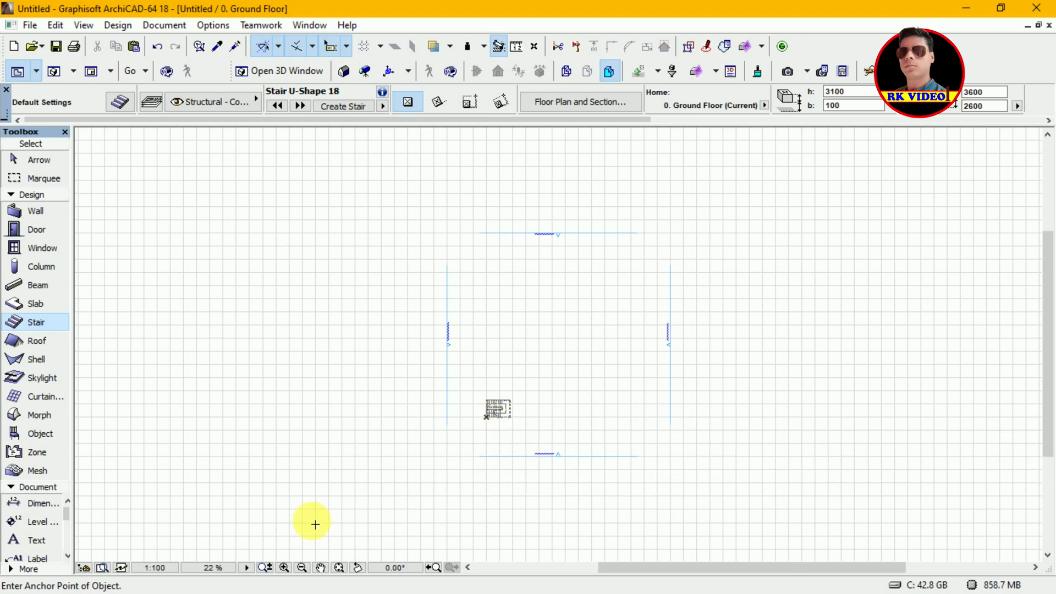
click(283, 569)
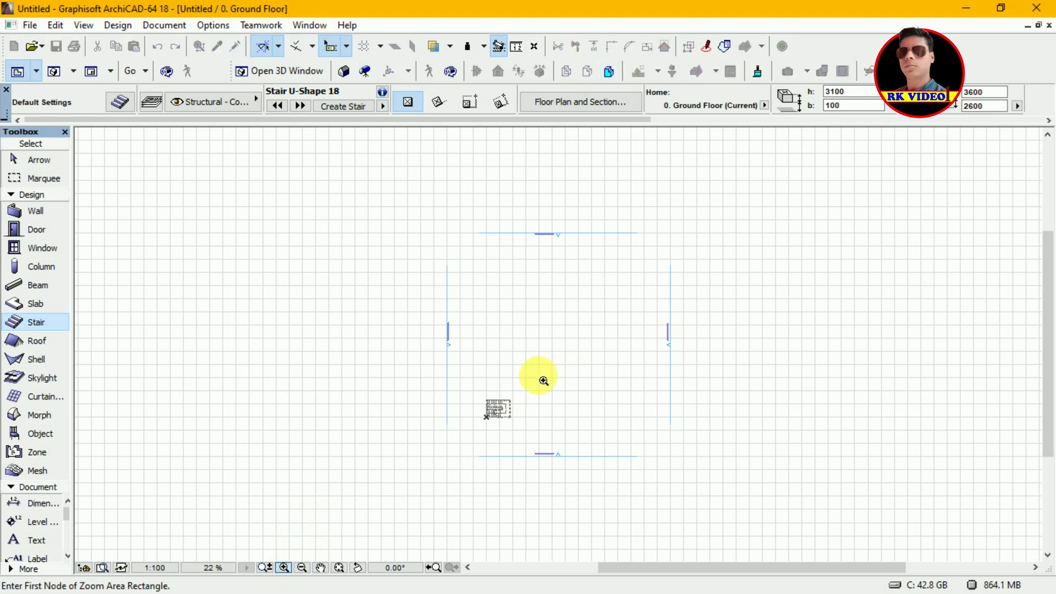
click(477, 394)
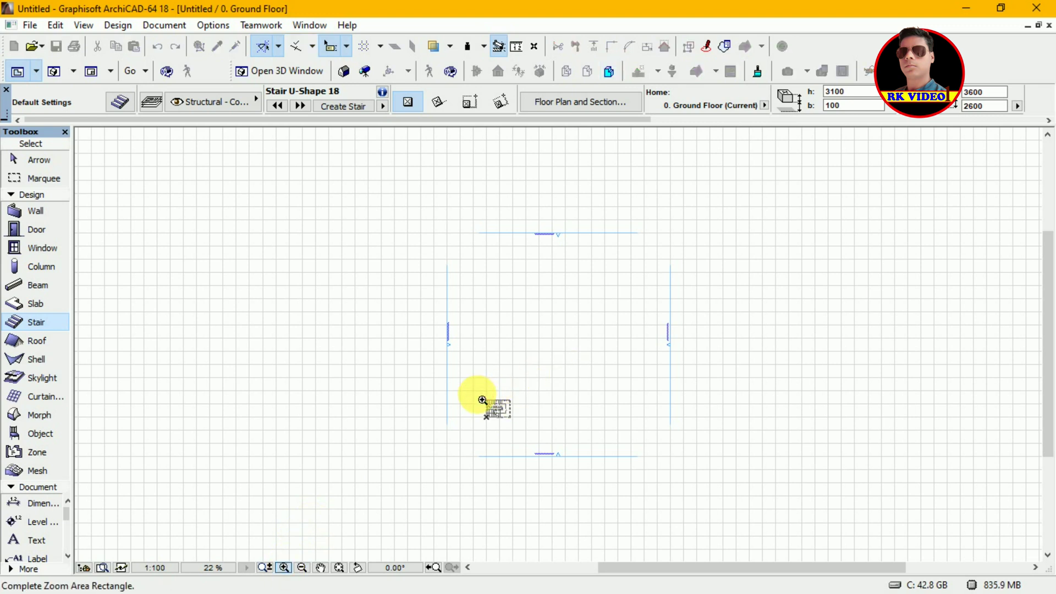
click(525, 429)
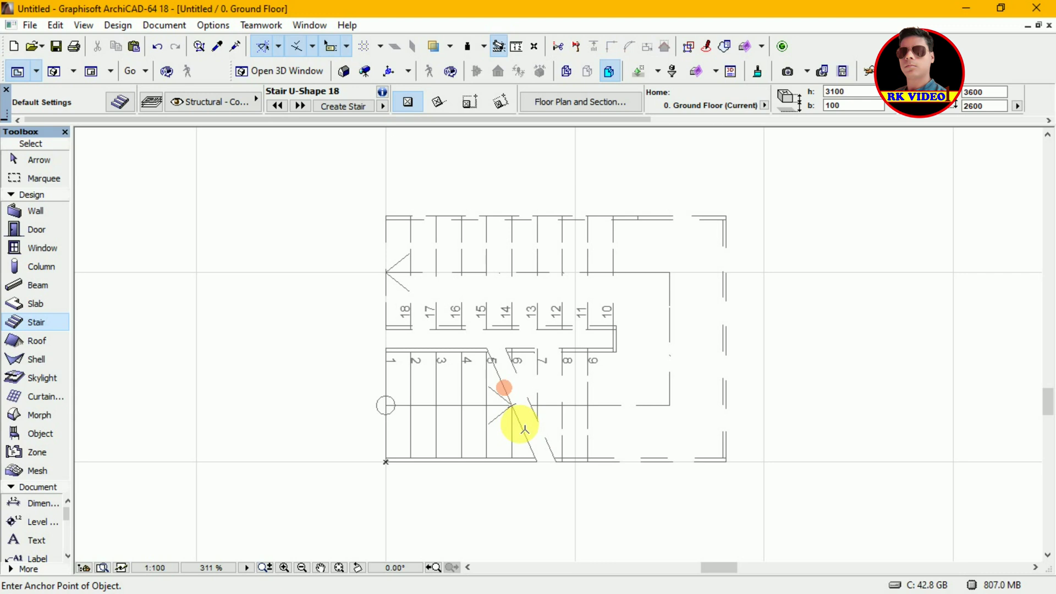
key(Escape)
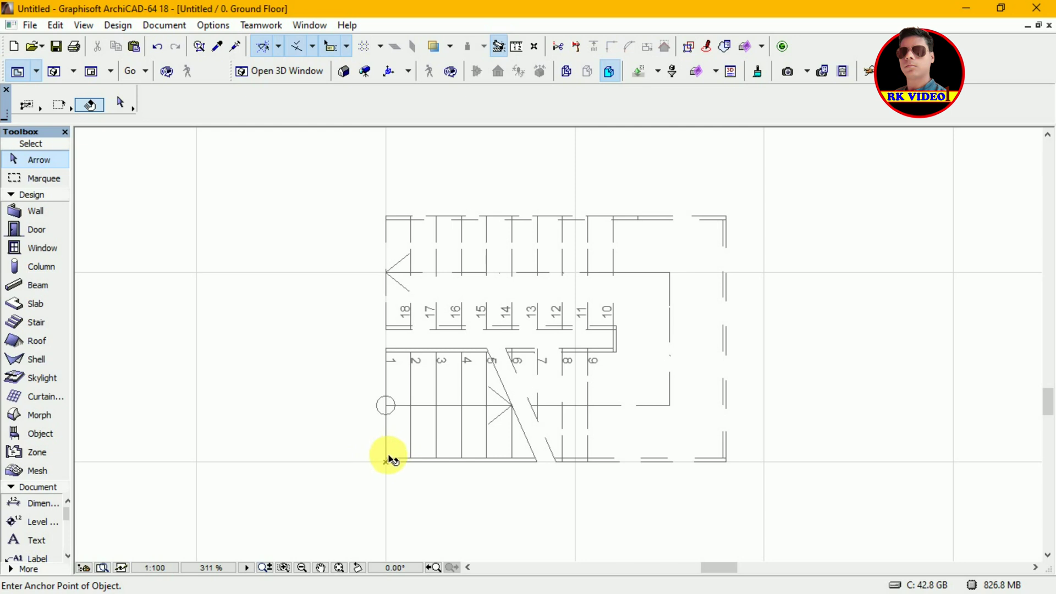
In the placed stair's settings, choose Paint - Ultramarine Violet as the surface and turn off Use Object's Surfaces
click(387, 457)
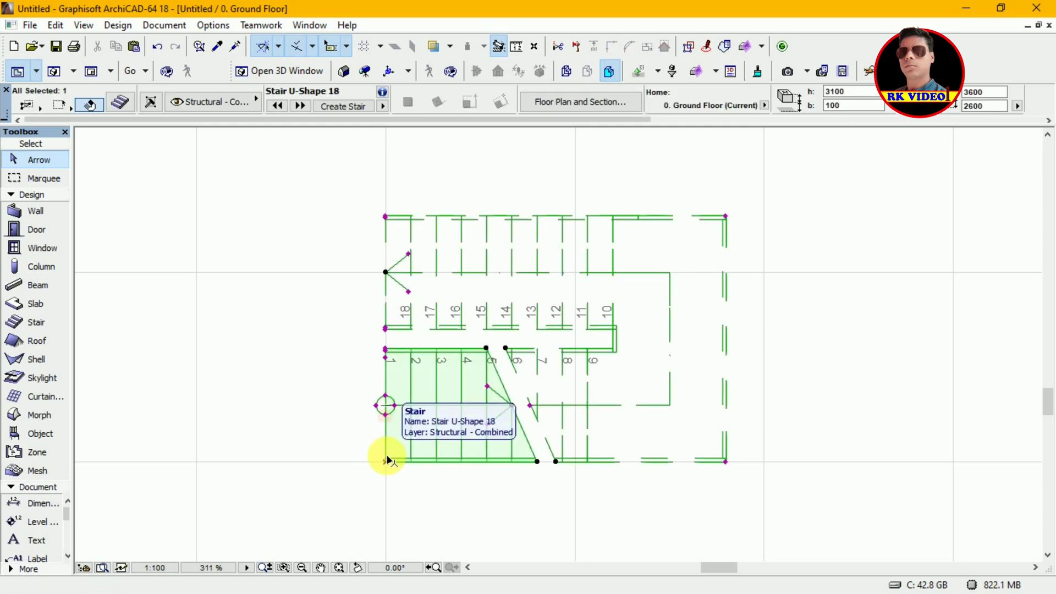
click(122, 103)
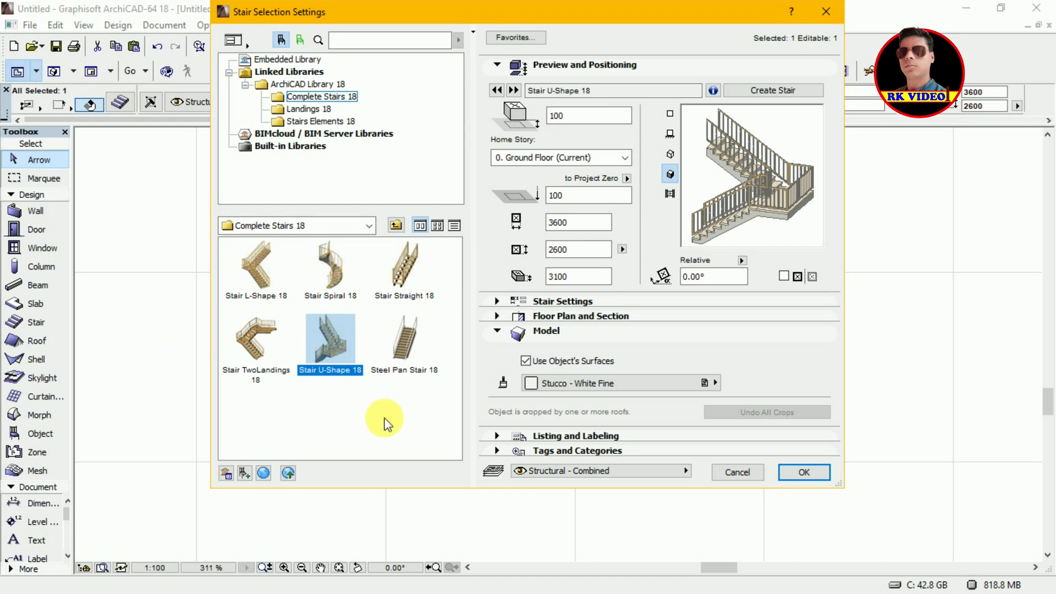
click(647, 389)
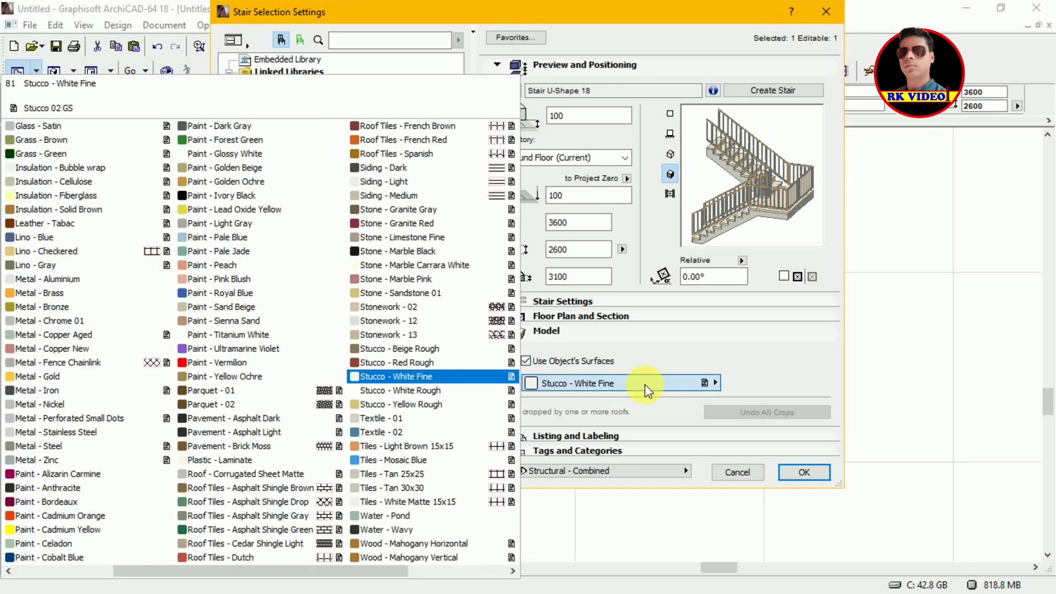
click(244, 322)
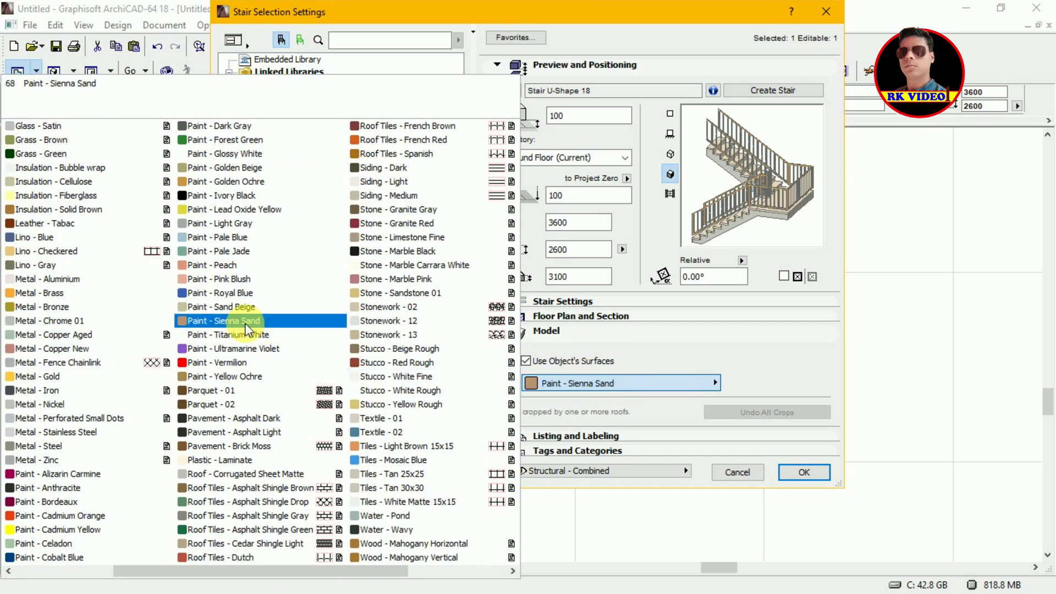
click(239, 350)
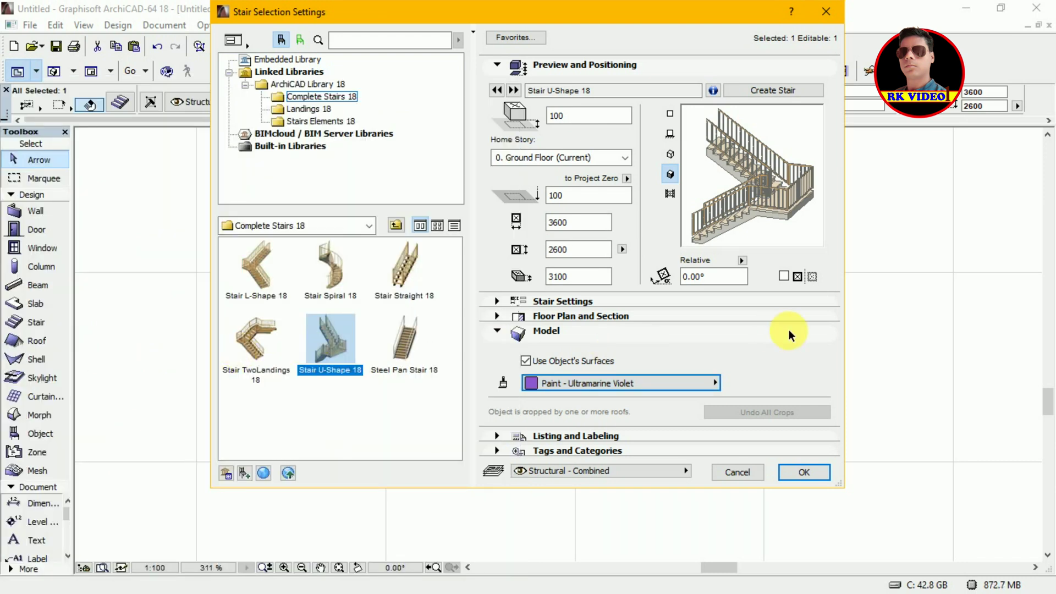
click(525, 361)
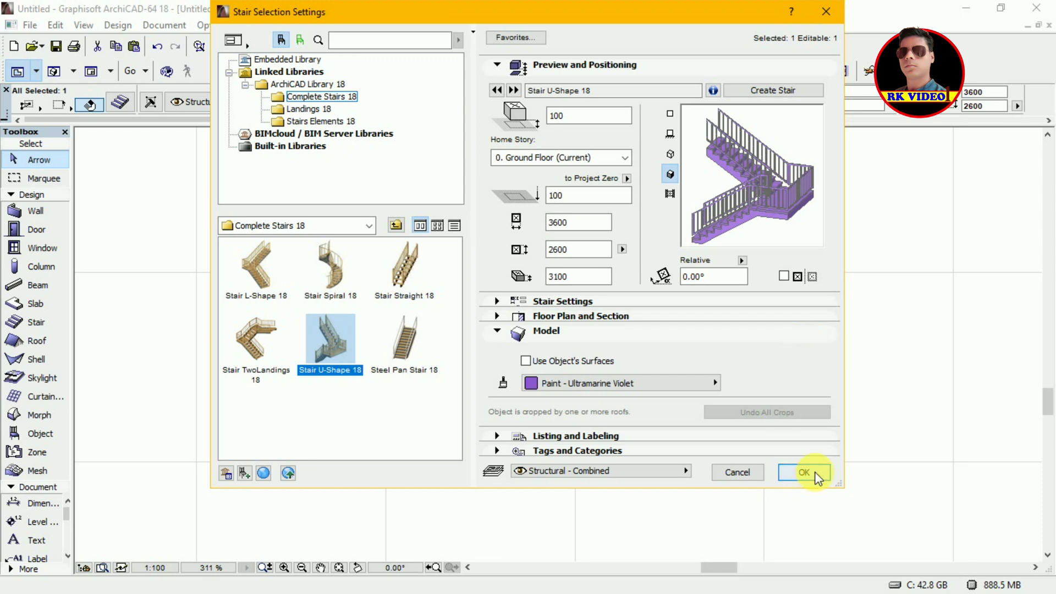
Change the stair's surface to Roof Tiles - French Red, apply the settings and deselect the stair
click(651, 383)
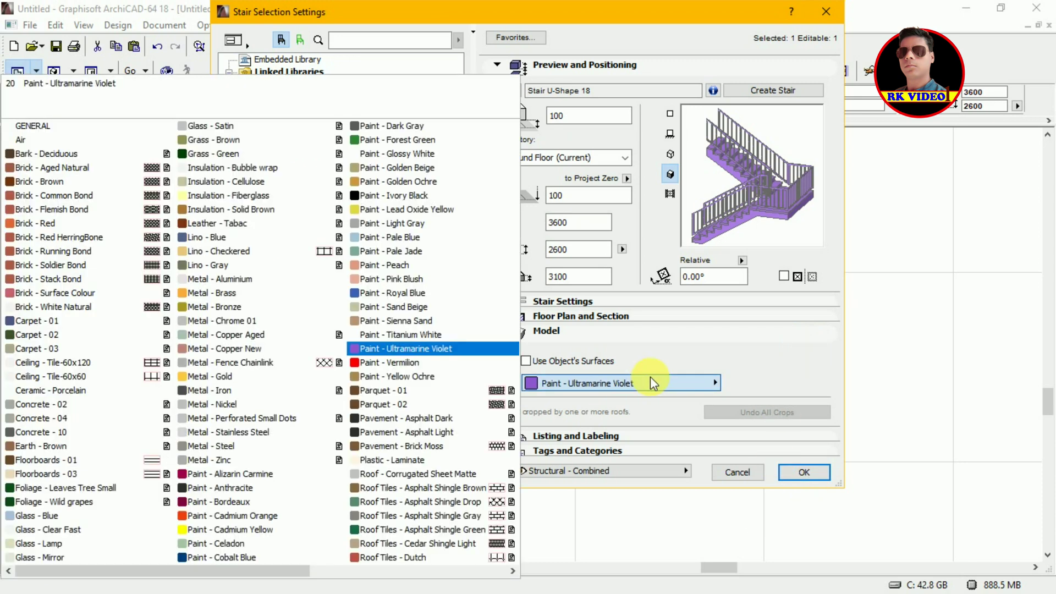
click(220, 241)
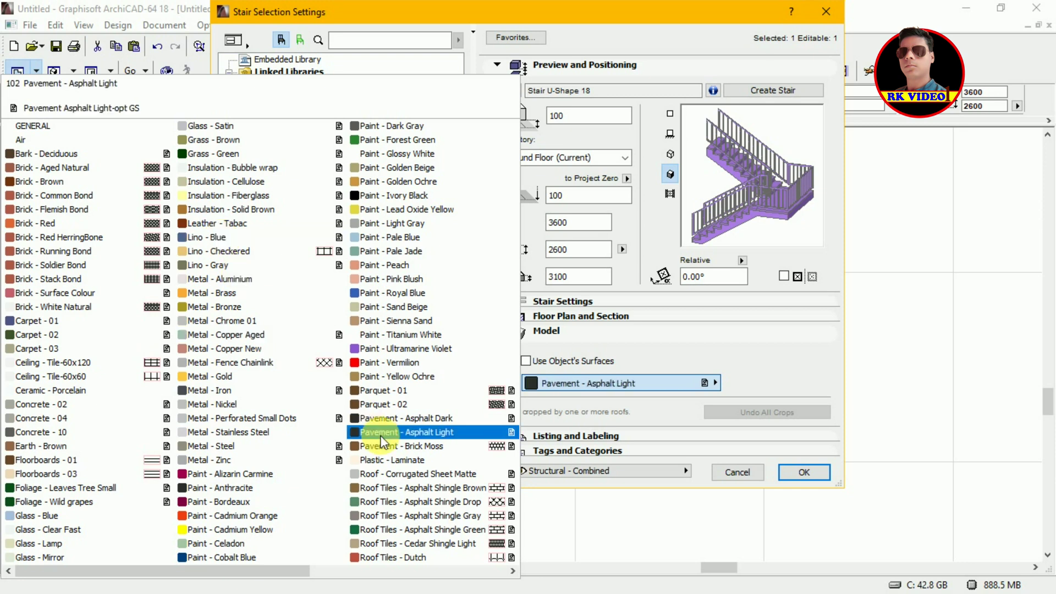
click(509, 570)
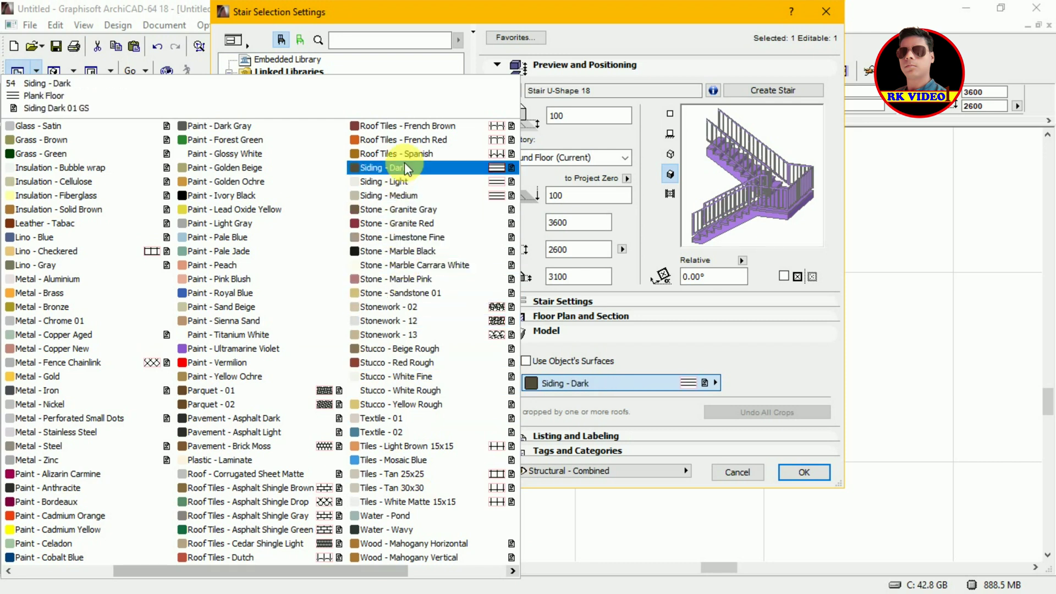
click(417, 144)
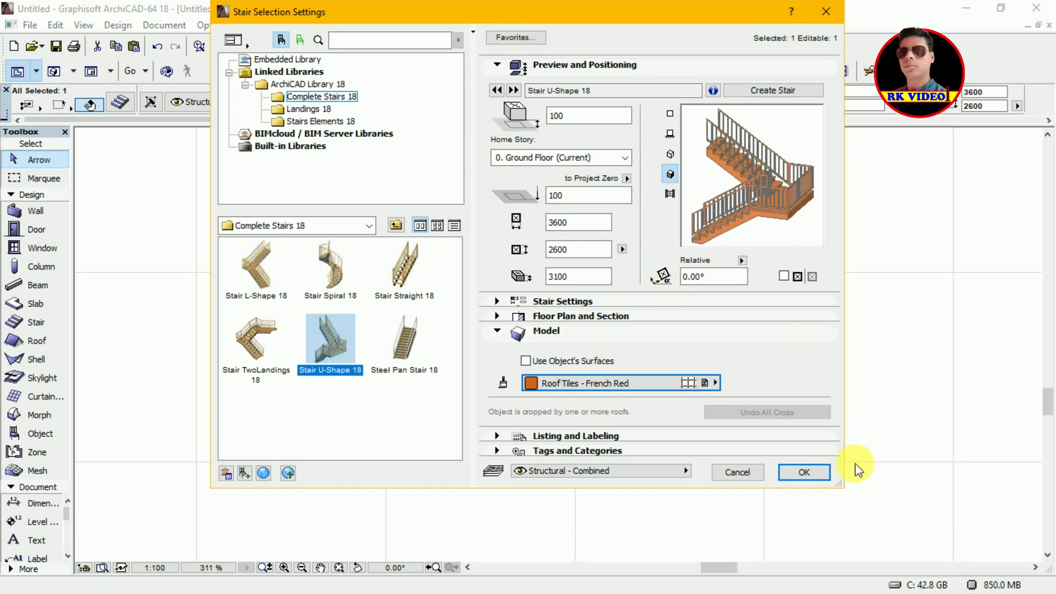
click(803, 473)
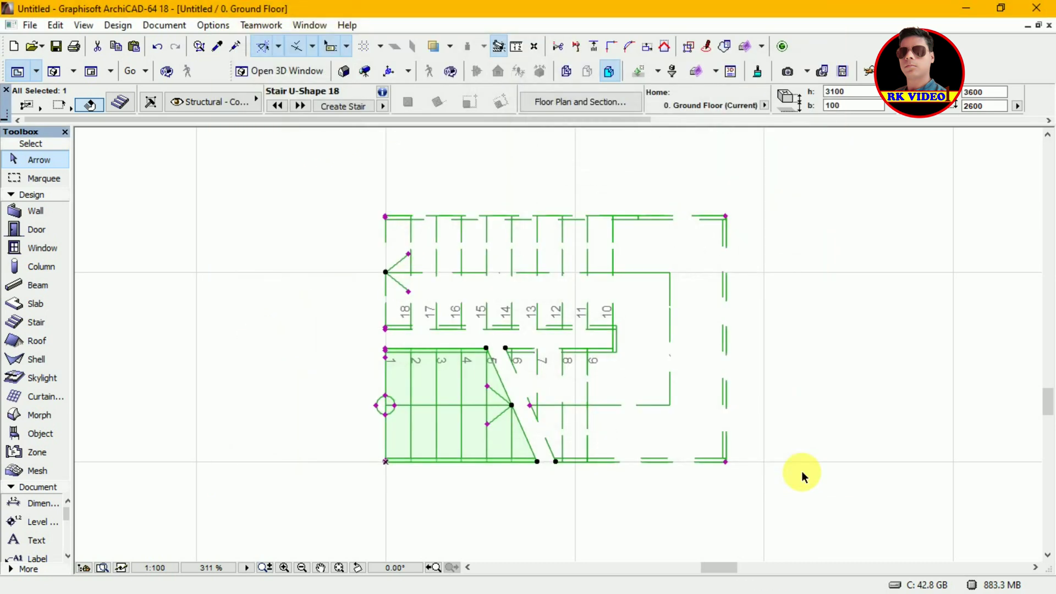
key(Escape)
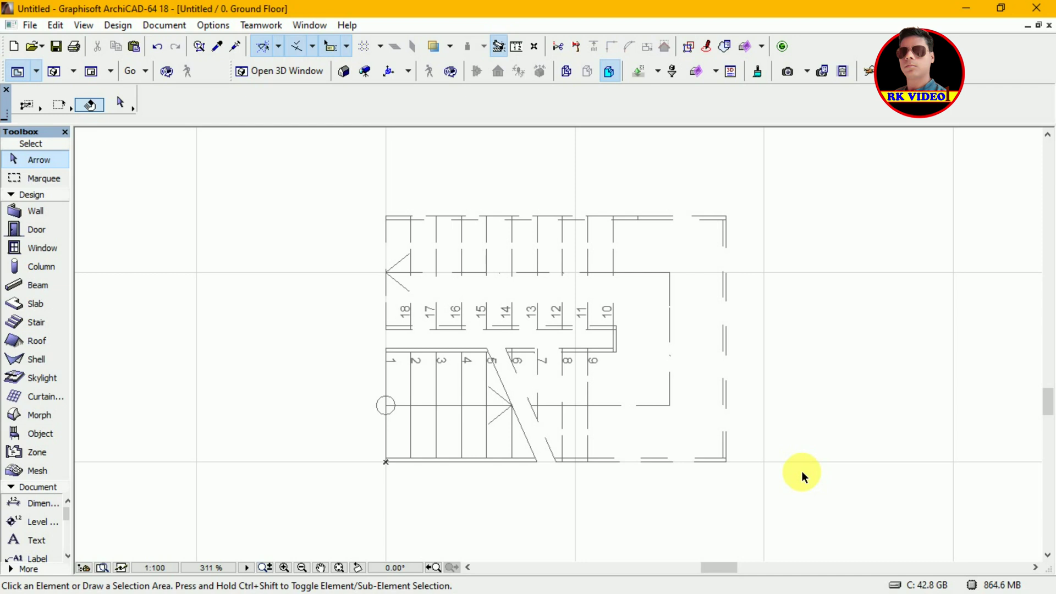
Show the stair in 3D, change its surface to Stone - Sandstone 01 and inspect the result
key(F3)
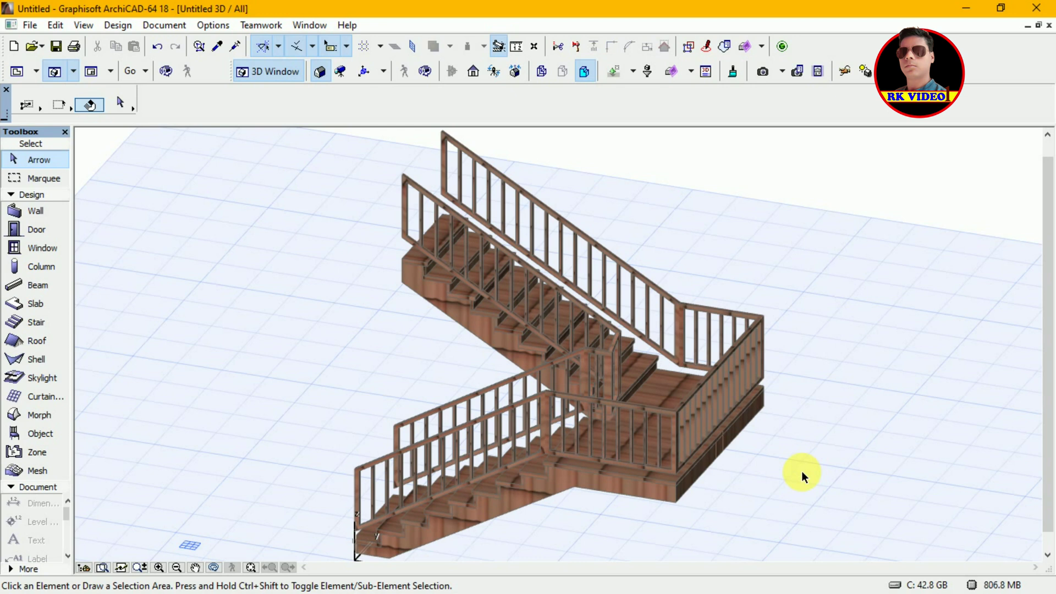
key(o)
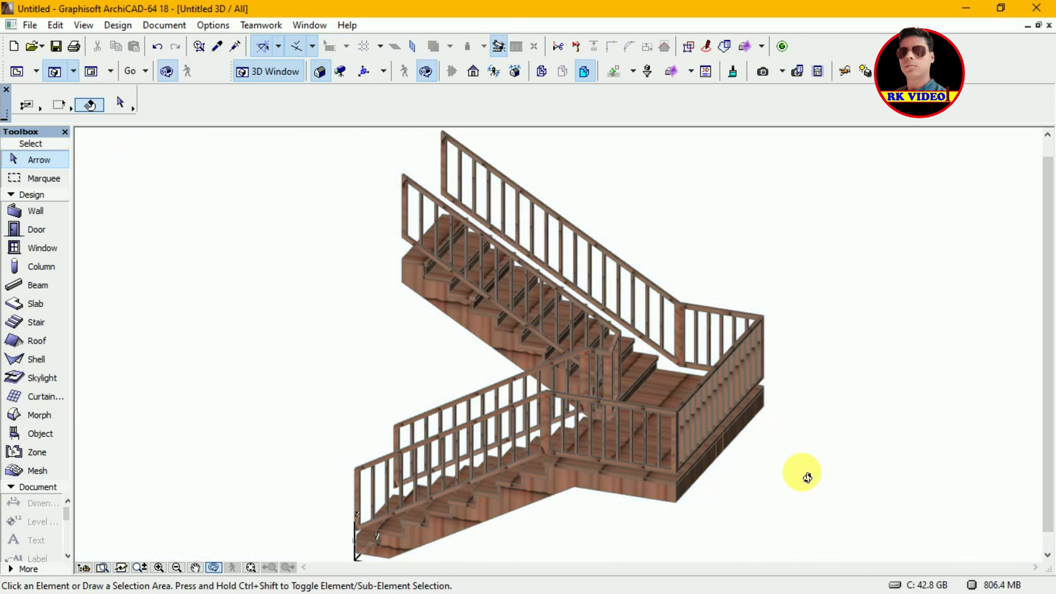
drag(488, 349, 506, 365)
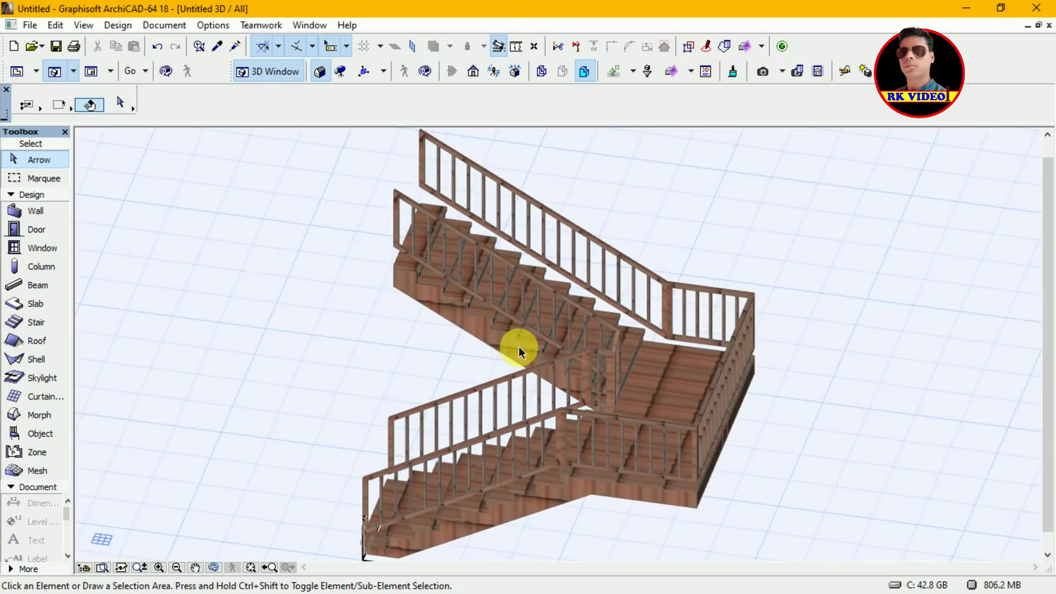
click(527, 343)
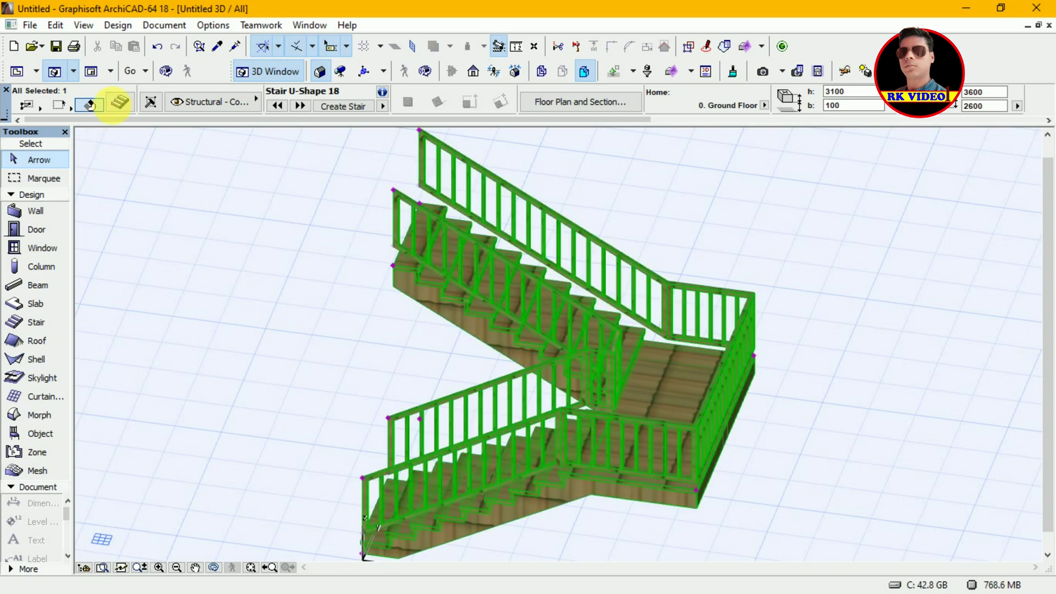
click(118, 103)
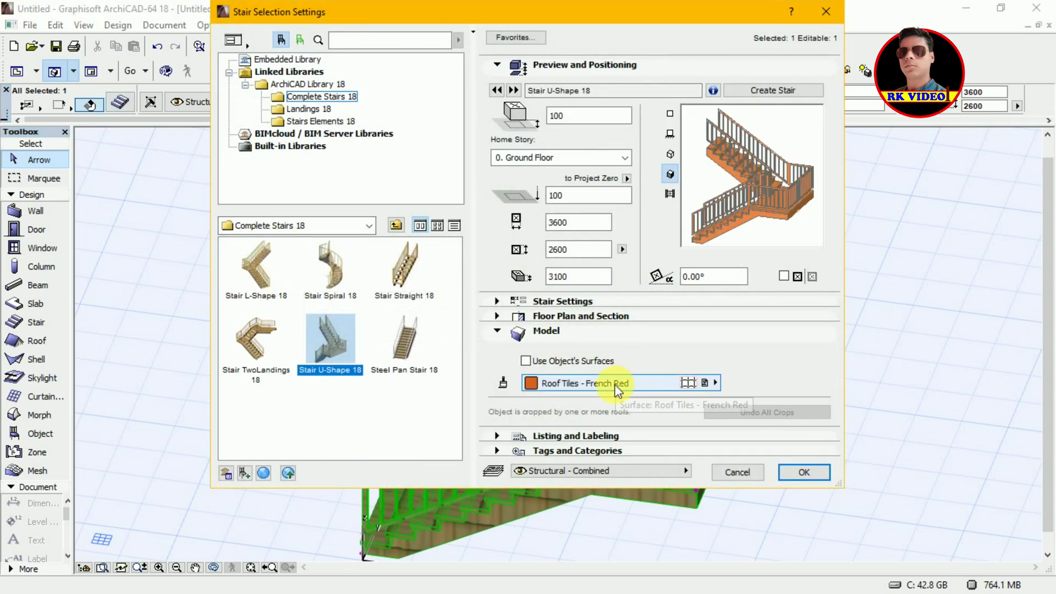
click(615, 385)
click(431, 324)
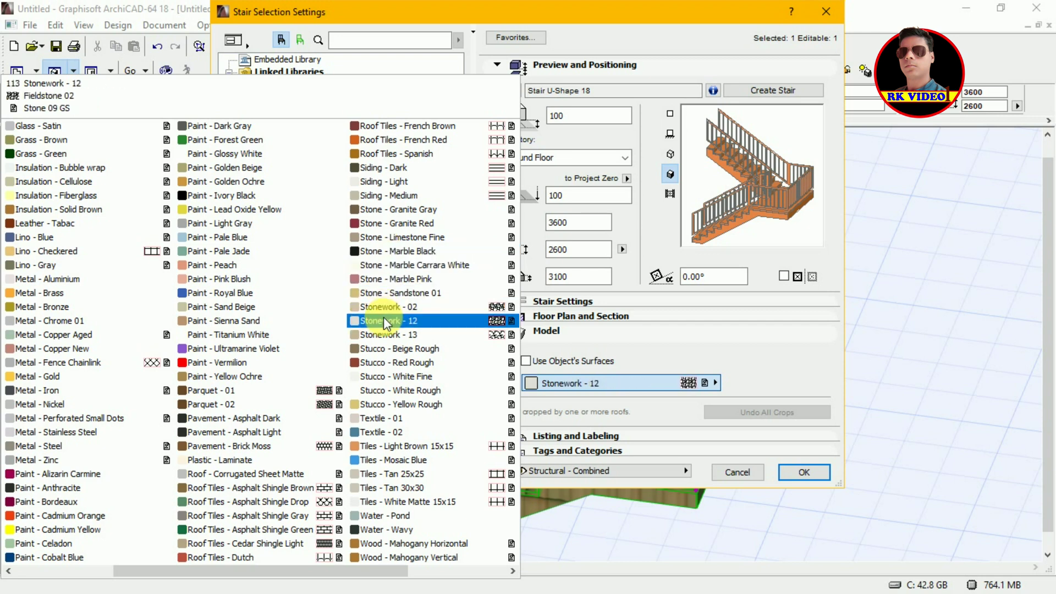
click(397, 293)
click(797, 473)
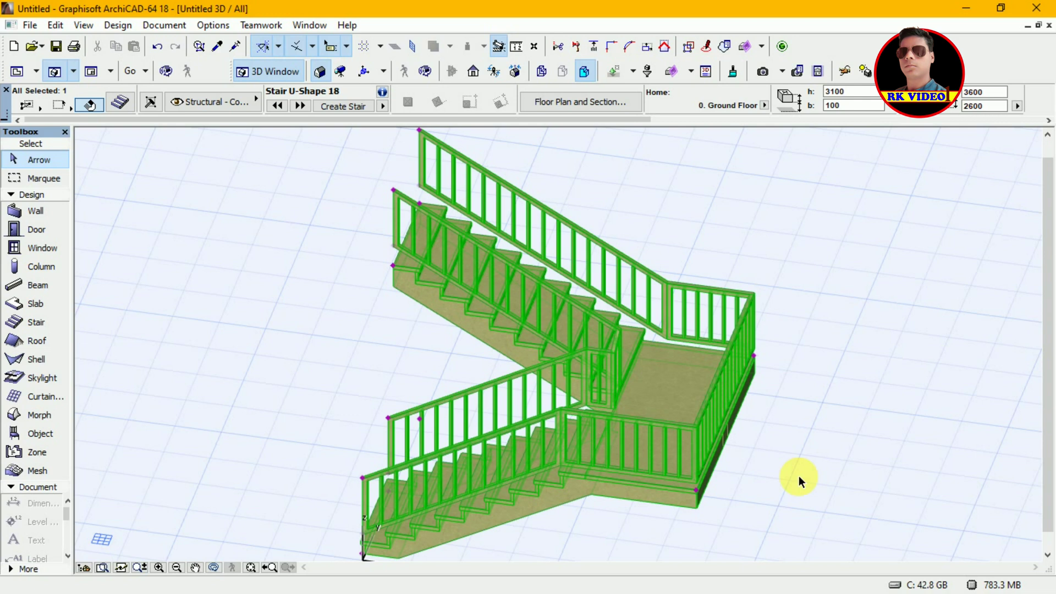
key(o)
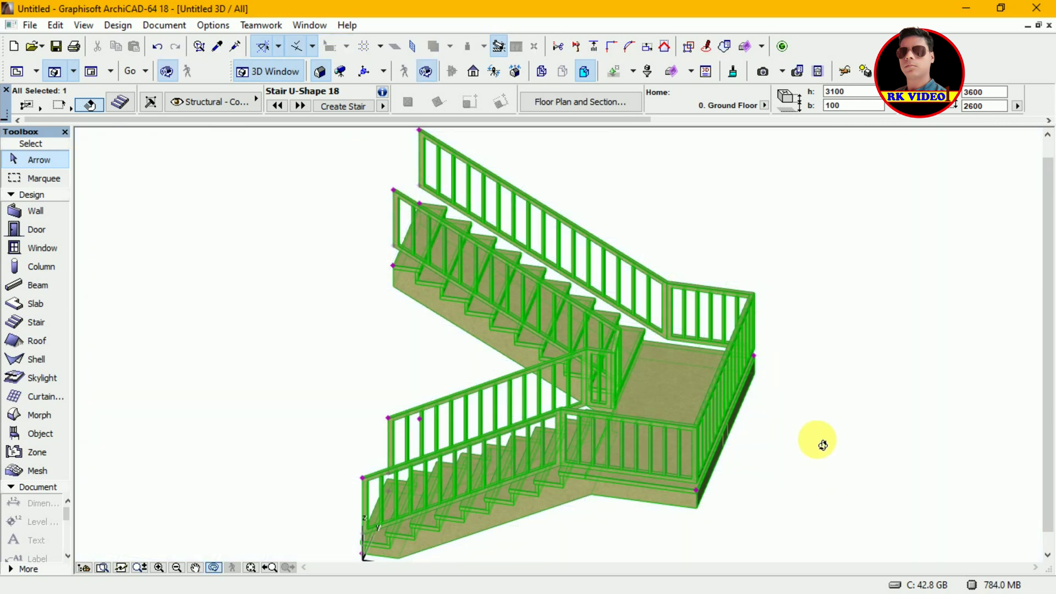
drag(642, 440, 657, 474)
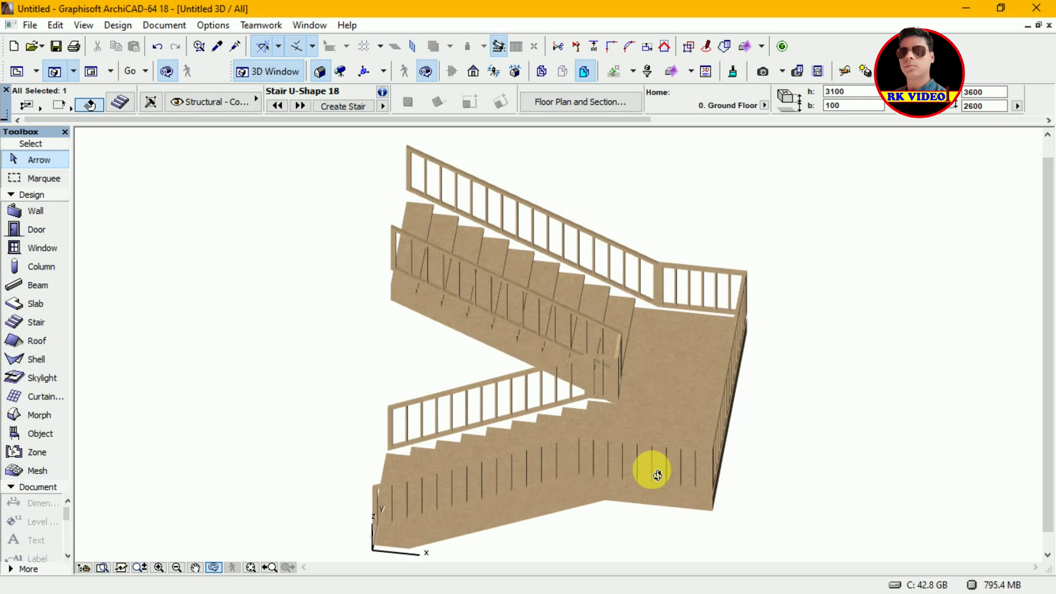
Return to the ground floor plan and bring the stair into view with free space beside it
key(F2)
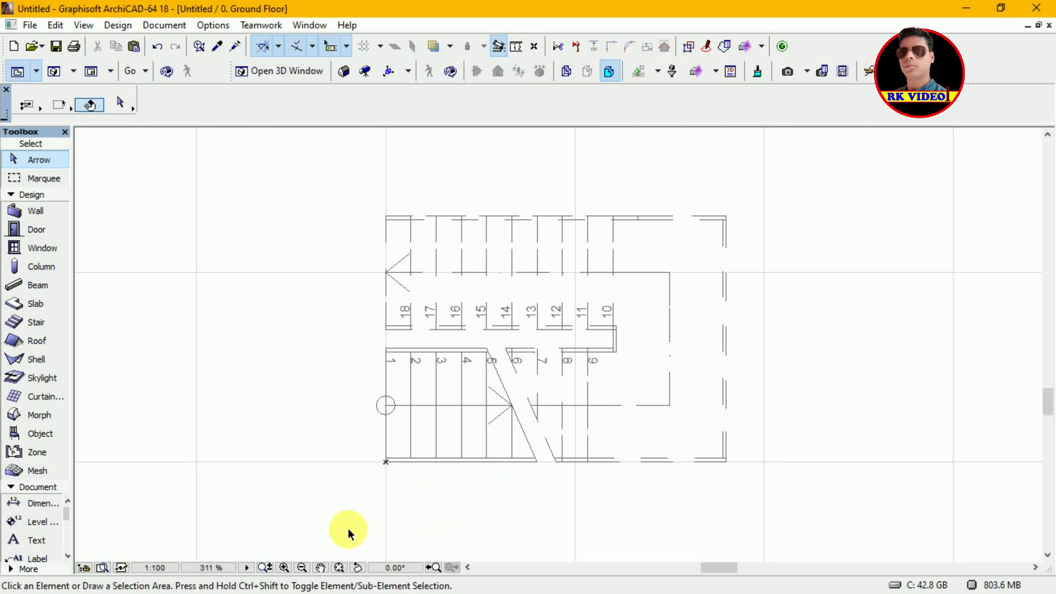
click(271, 562)
drag(917, 200, 850, 245)
scroll(717, 314, down, 4)
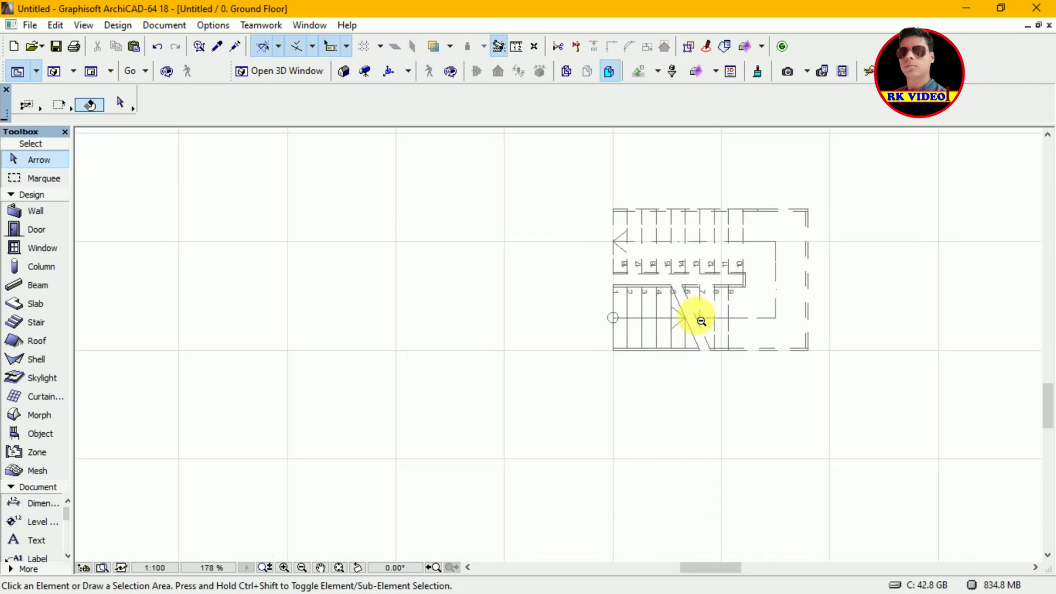
scroll(437, 426, down, 3)
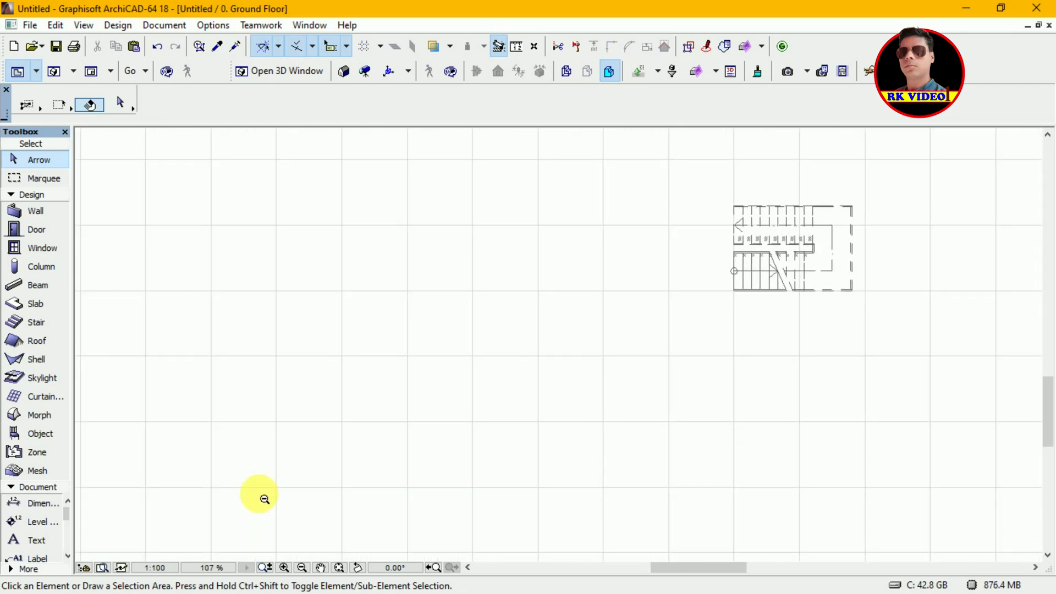
scroll(275, 509, down, 1)
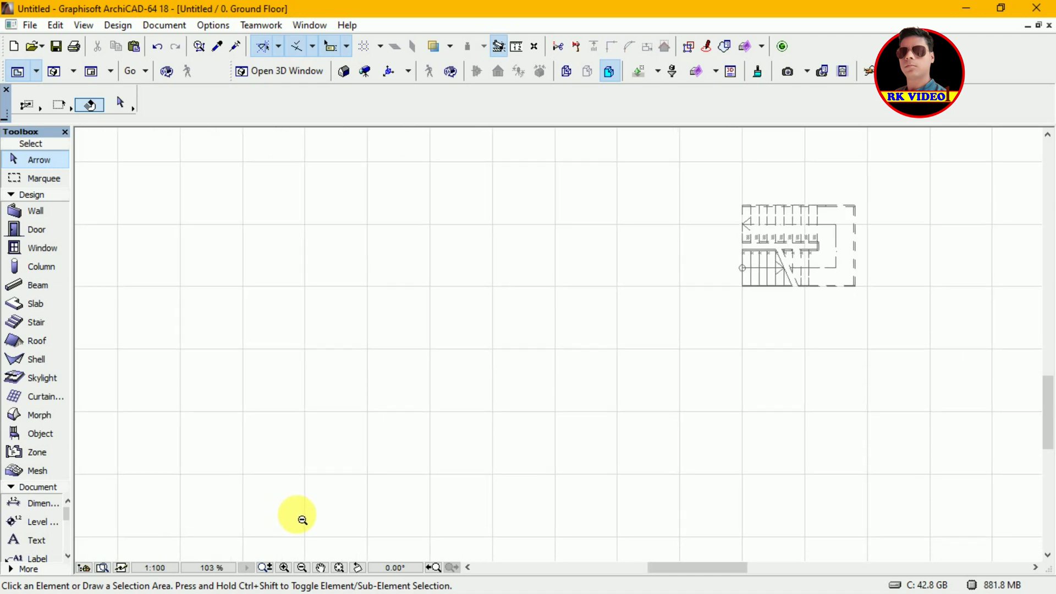
scroll(309, 528, down, 1)
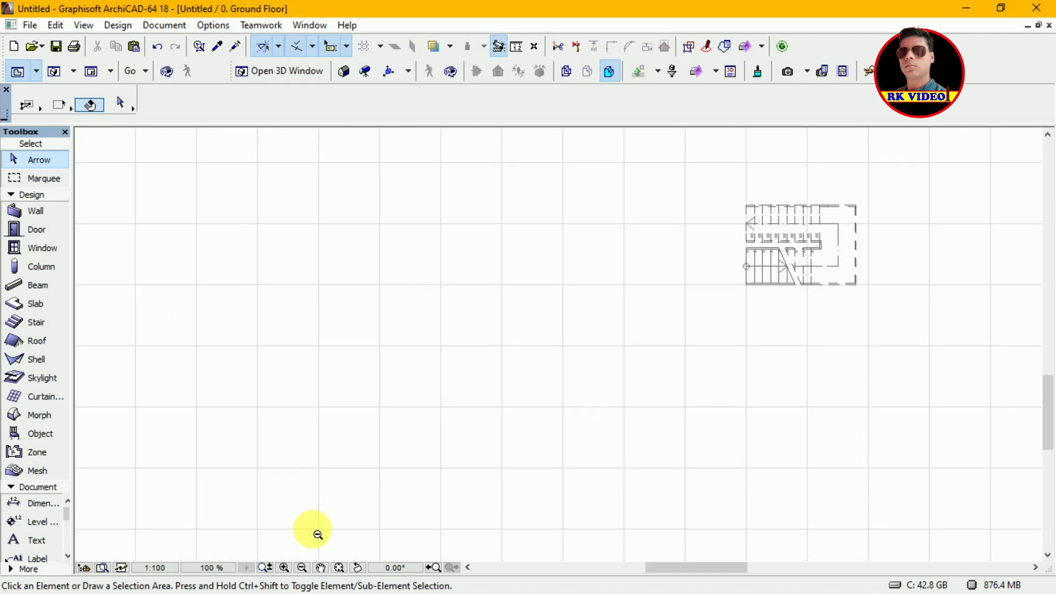
click(321, 567)
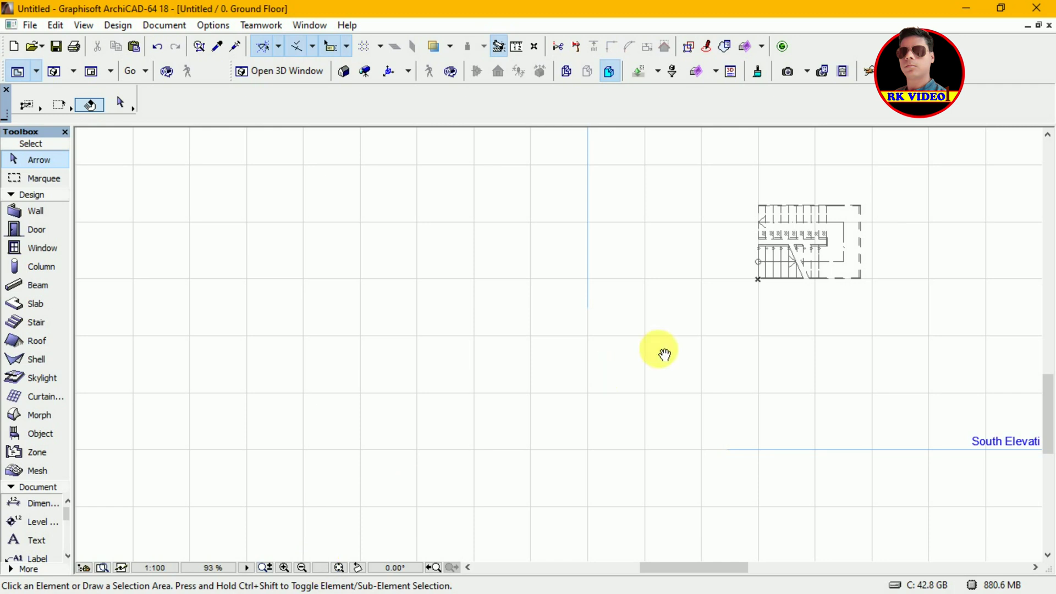
mouse_move(859, 244)
mouse_down()
mouse_move(389, 338)
mouse_move(341, 325)
mouse_move(336, 406)
mouse_move(301, 513)
mouse_move(394, 436)
mouse_move(426, 363)
mouse_up()
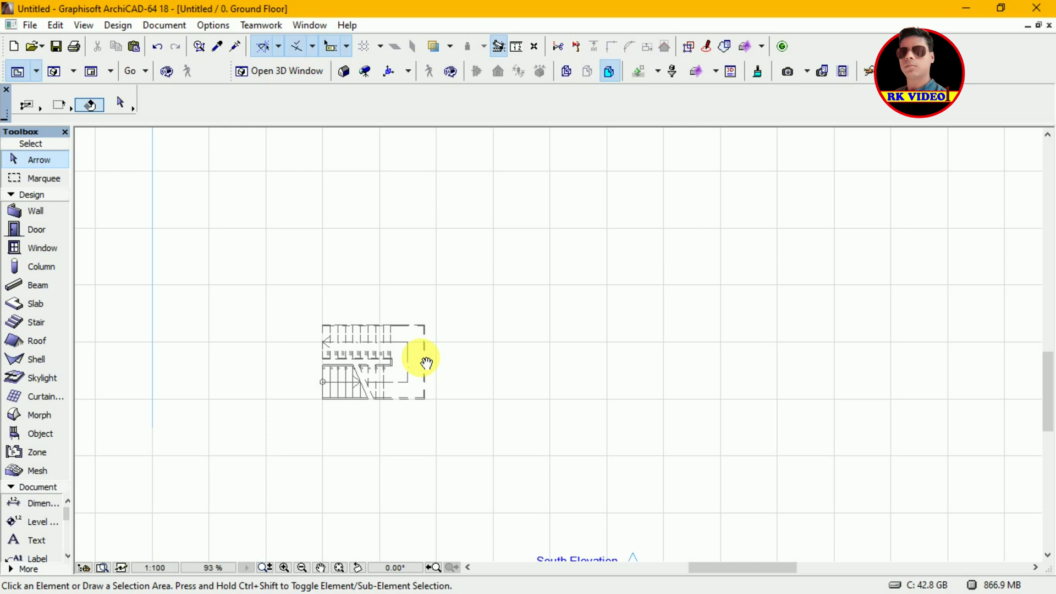
drag(427, 362, 476, 386)
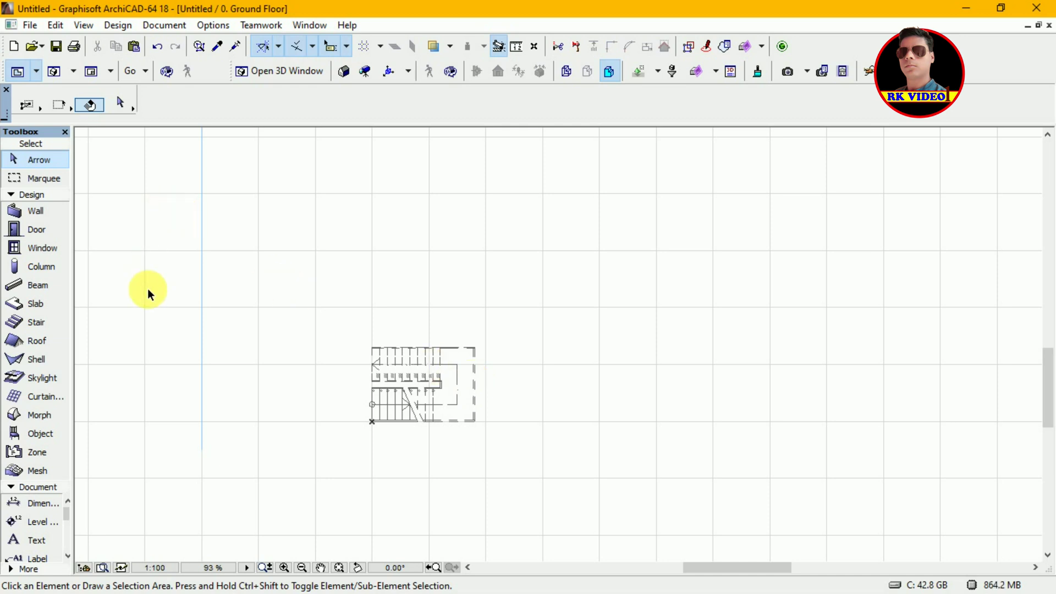
Place a Stair L-Shape 18 from the Complete Stairs 18 library in the free space beside the U-shaped stair
click(37, 326)
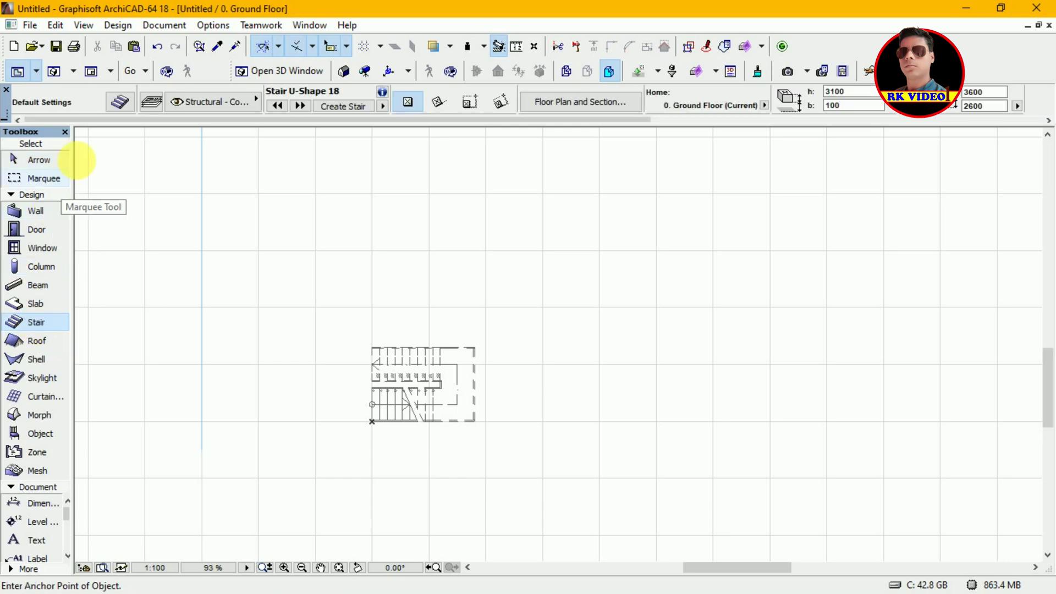
click(118, 108)
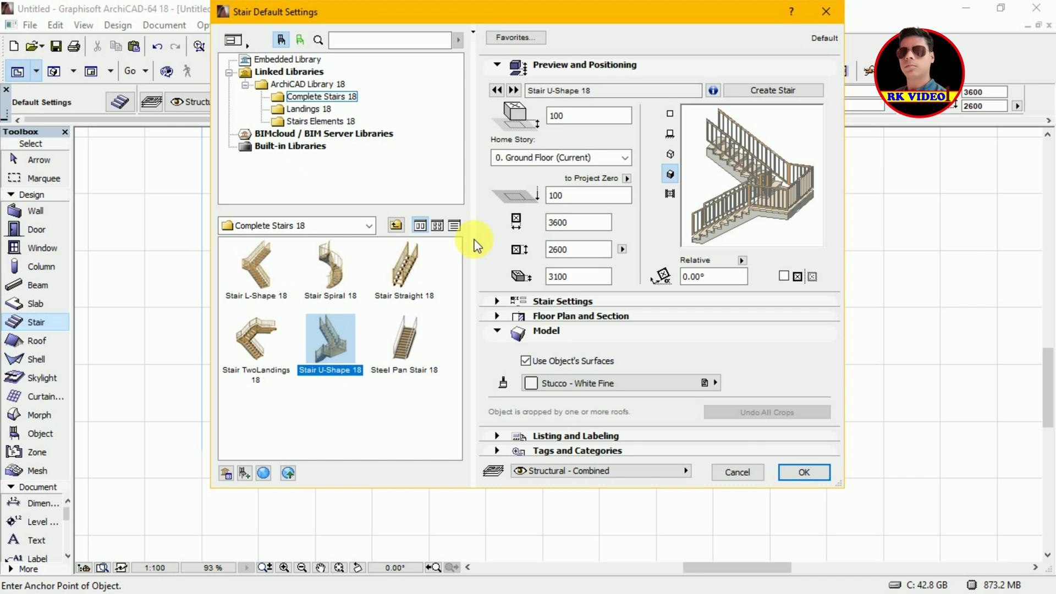
click(256, 262)
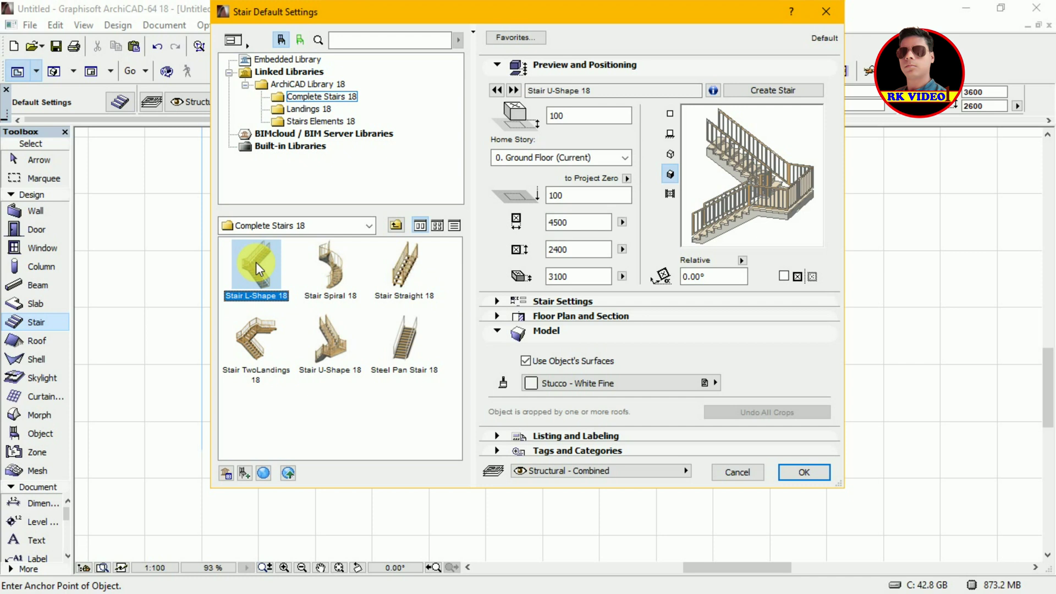
click(804, 473)
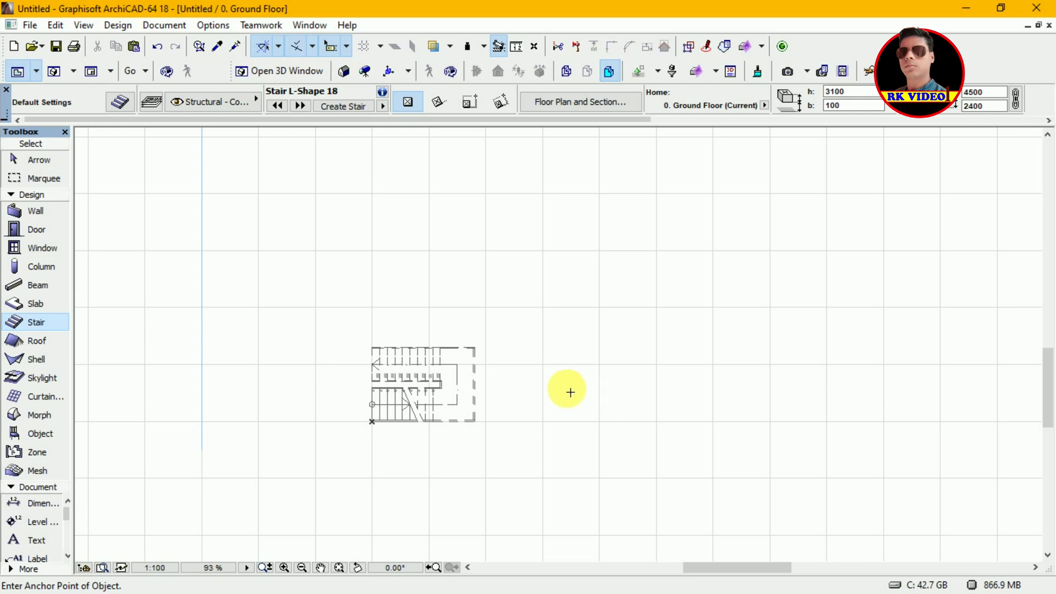
click(529, 390)
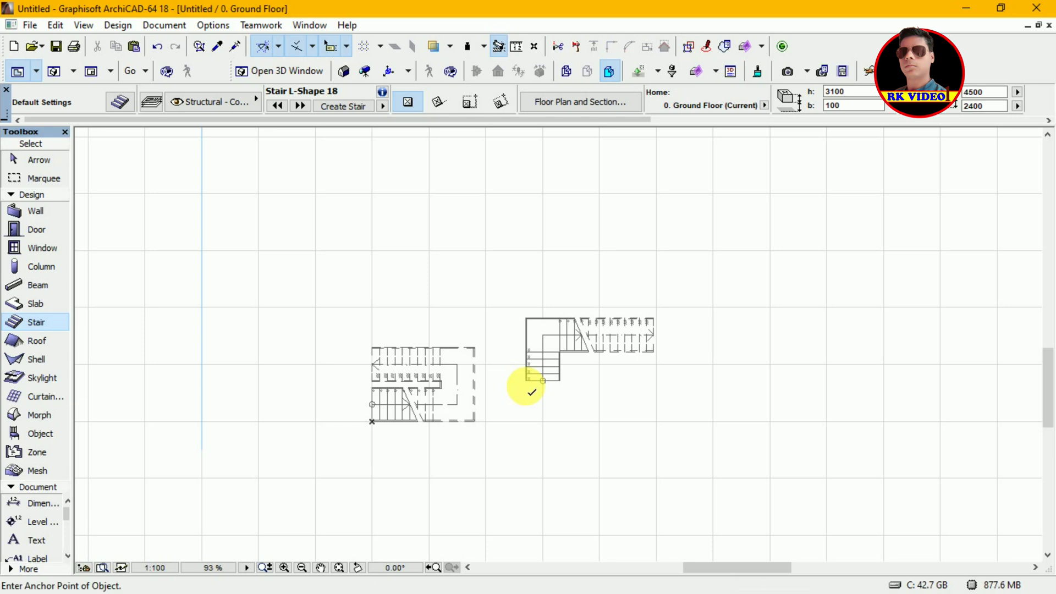
key(Escape)
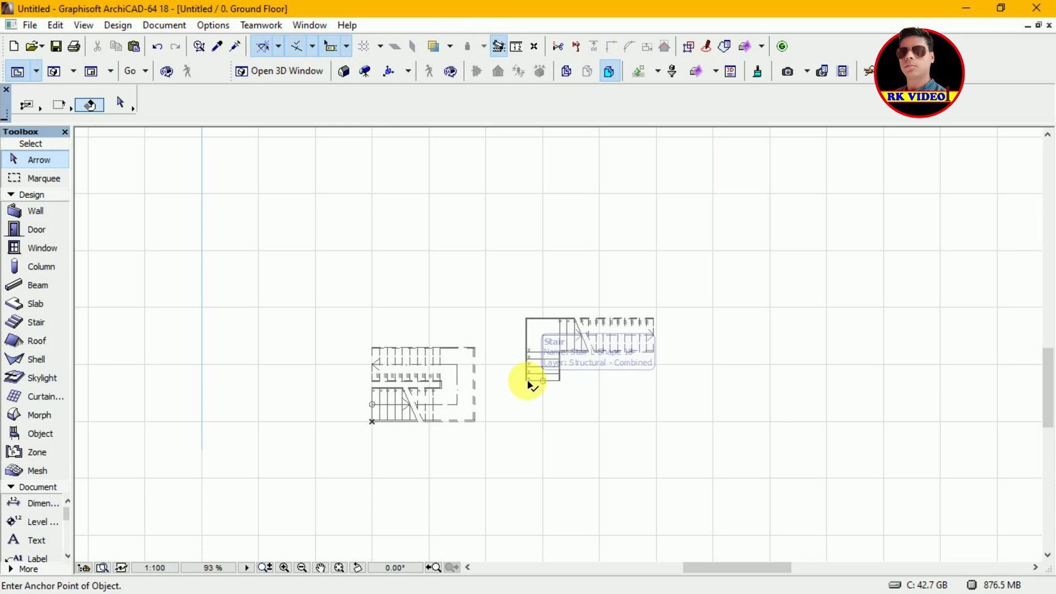
Move the L-shaped stair by its lower corner so its base lines up with the base of the U-shaped stair
click(529, 384)
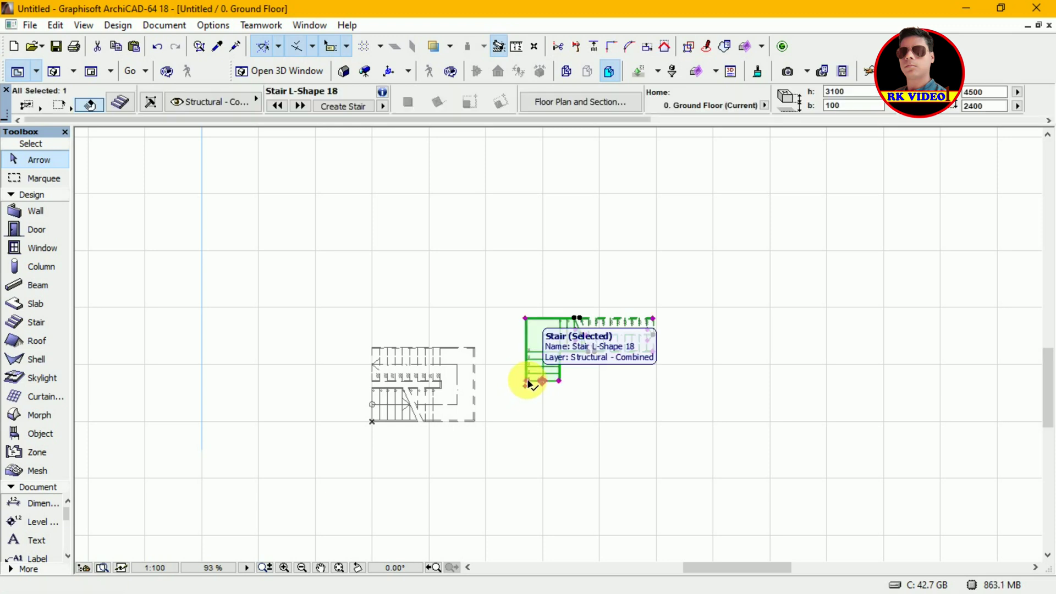
key(ctrl+d)
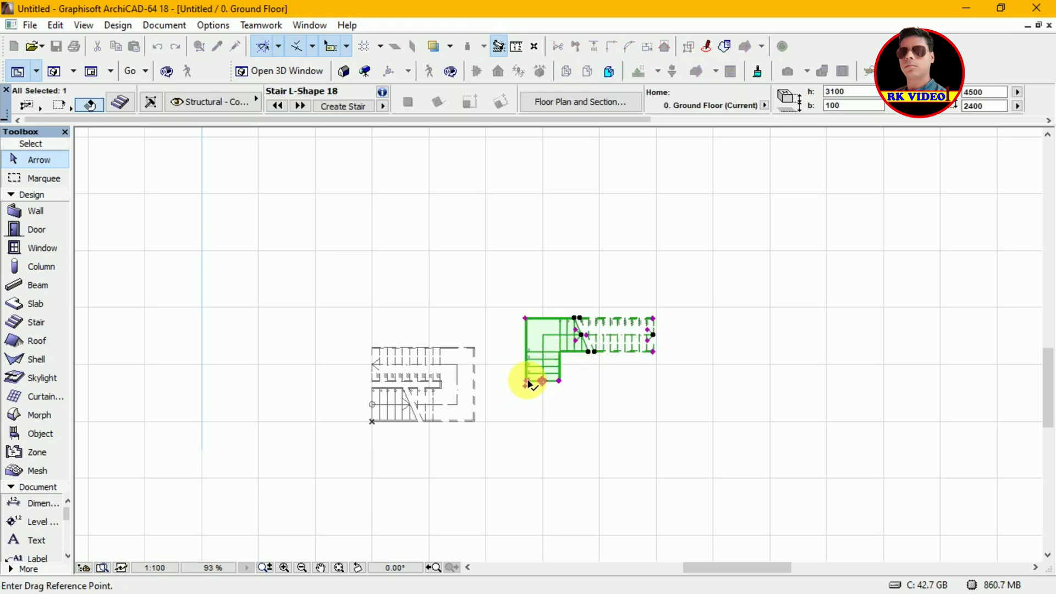
click(527, 383)
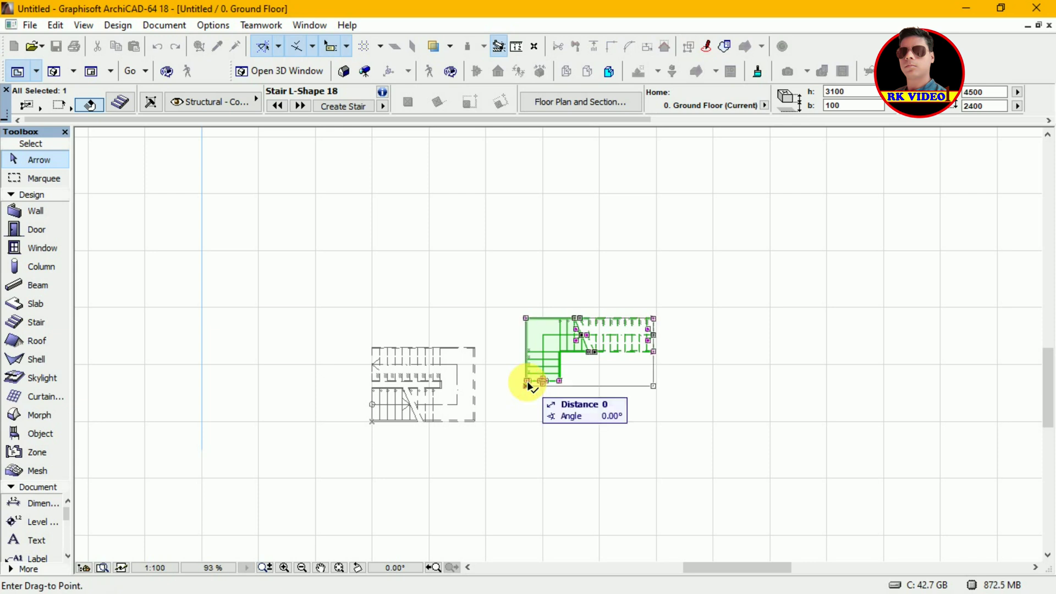
click(506, 421)
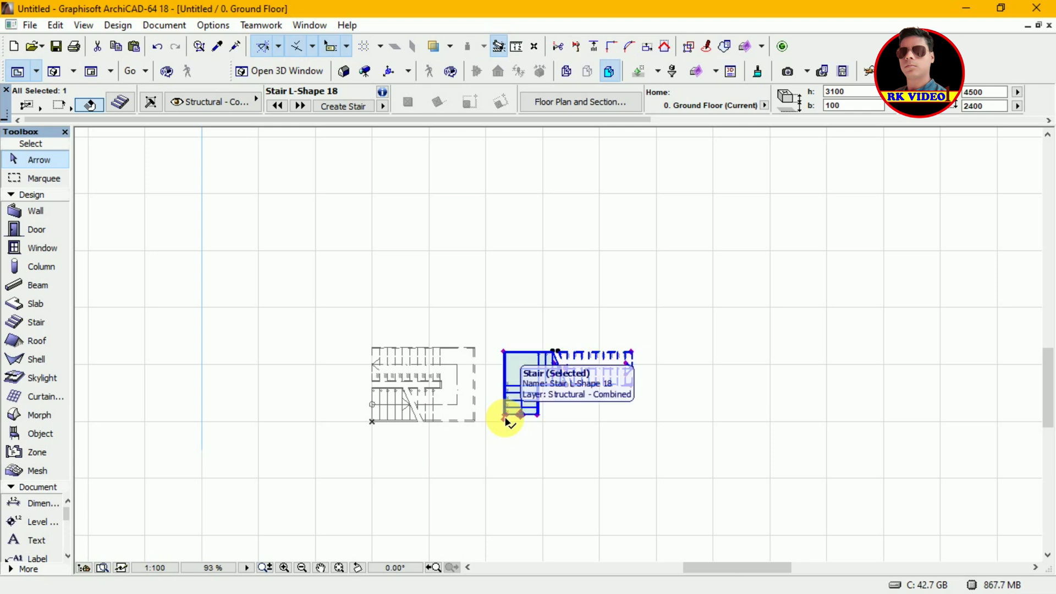
click(529, 439)
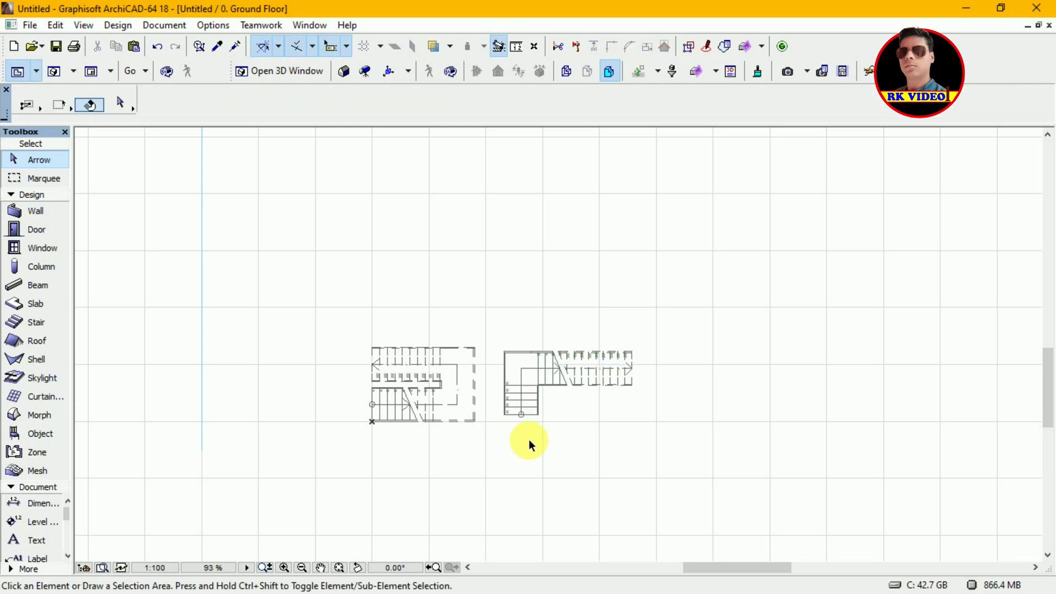
Inspect both stairs in 3D from another angle and return to the ground floor plan
key(ctrl+F5)
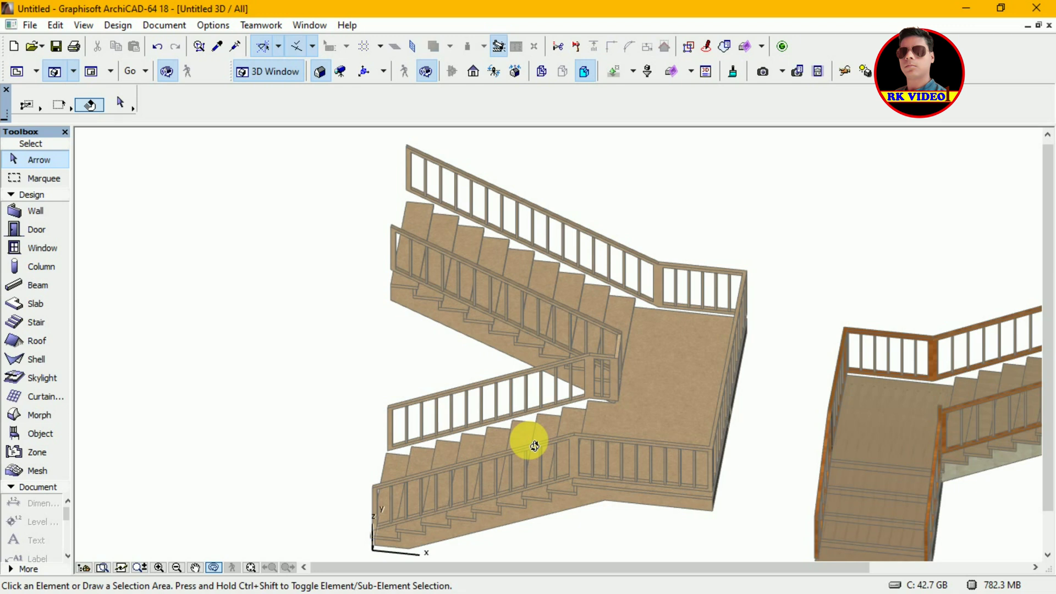
drag(794, 432, 925, 428)
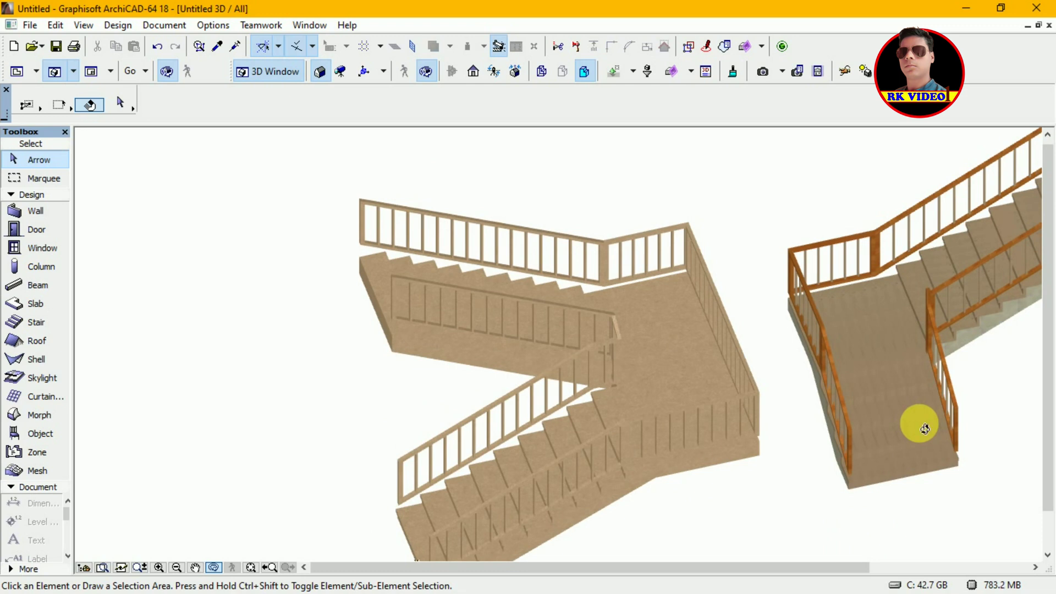
key(Escape)
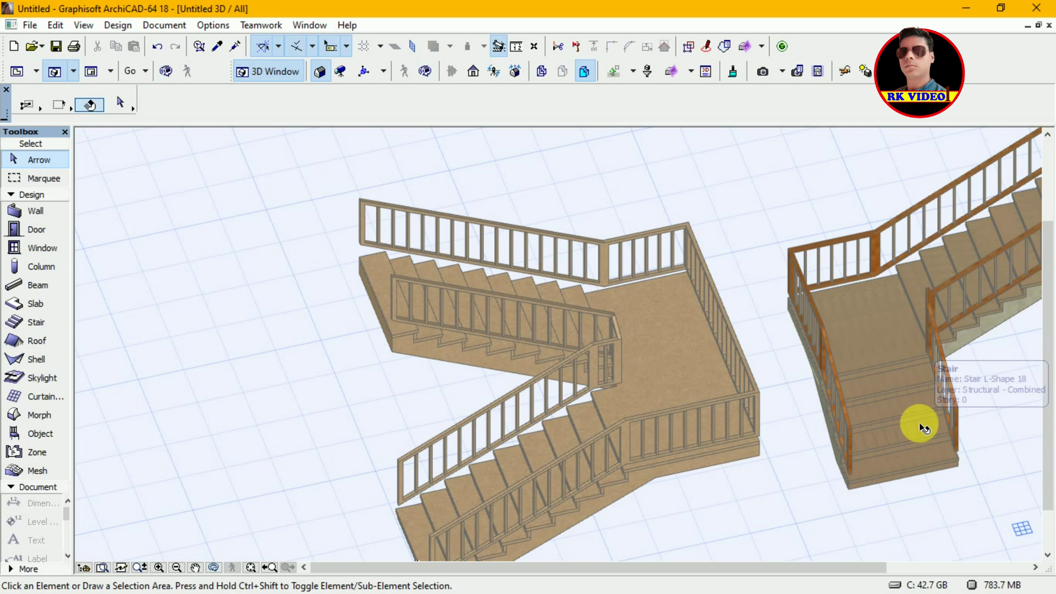
key(F2)
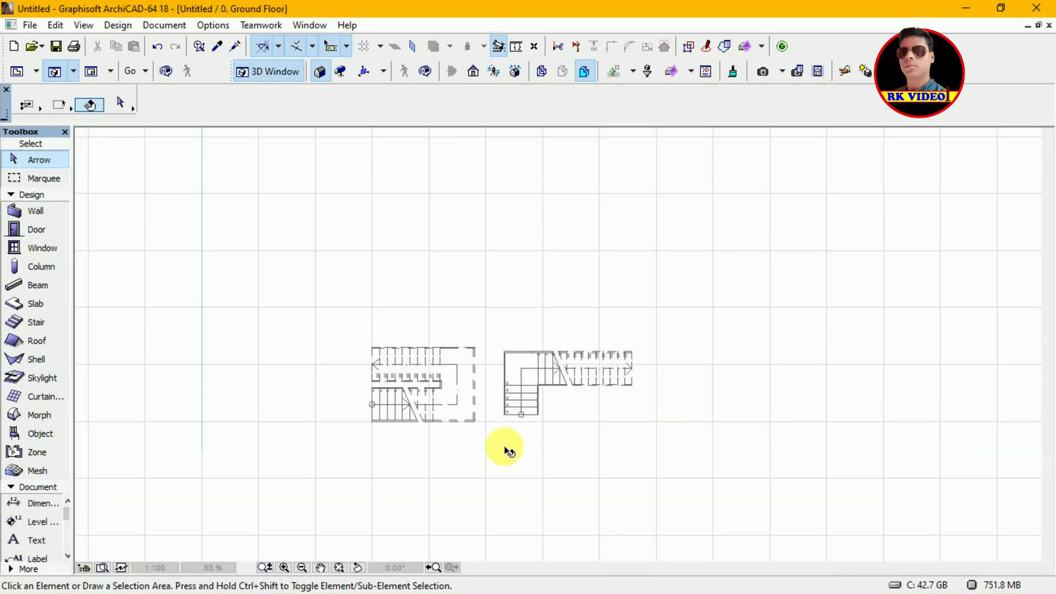
Copy the L-shaped stair straight up in plan by about 4855, using its lower corner as the reference point
click(539, 419)
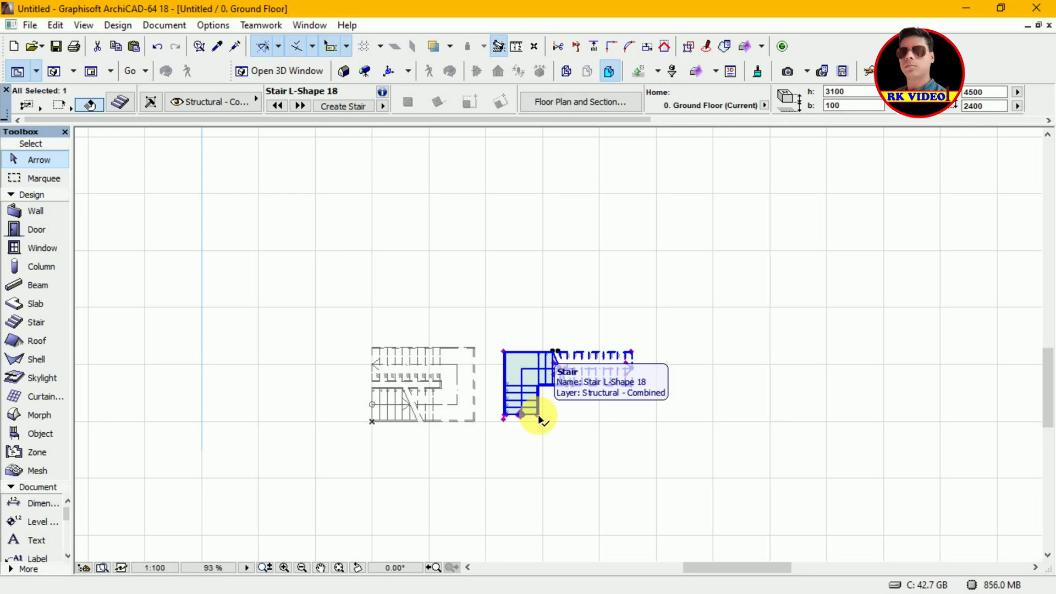
key(ctrl+shift+d)
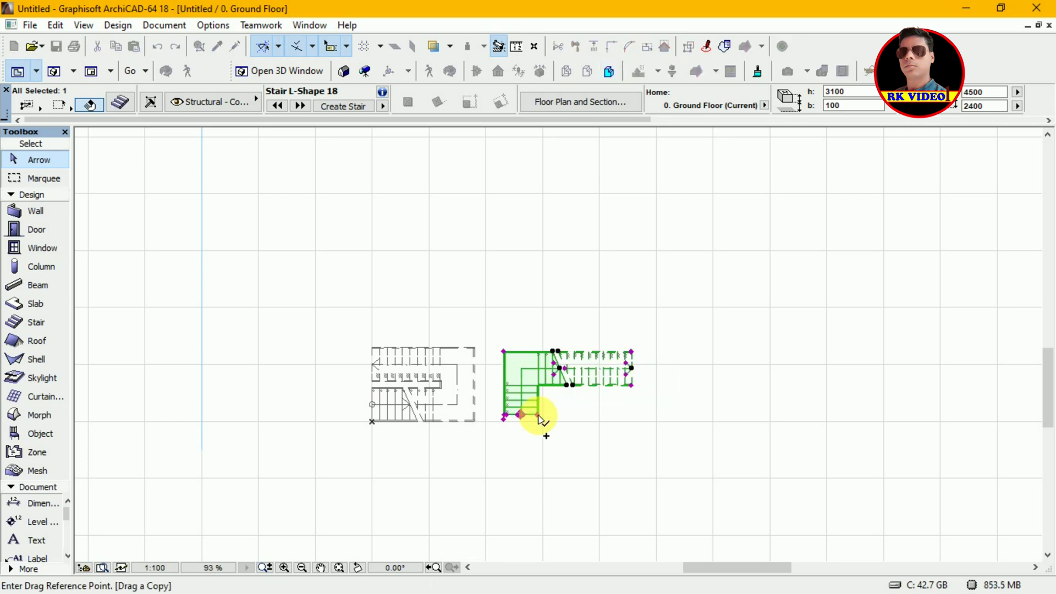
click(505, 418)
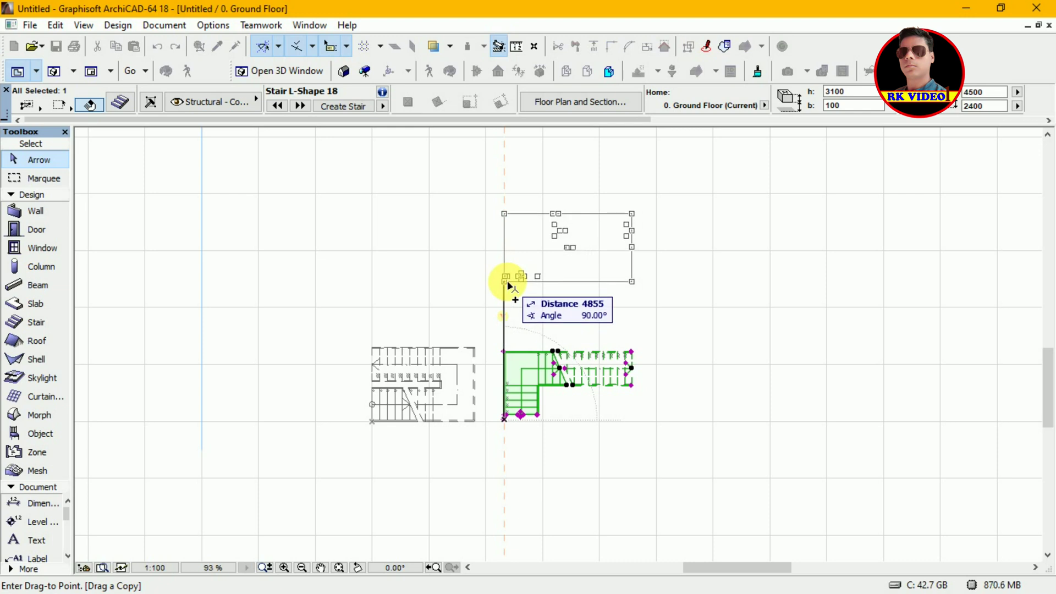
click(507, 283)
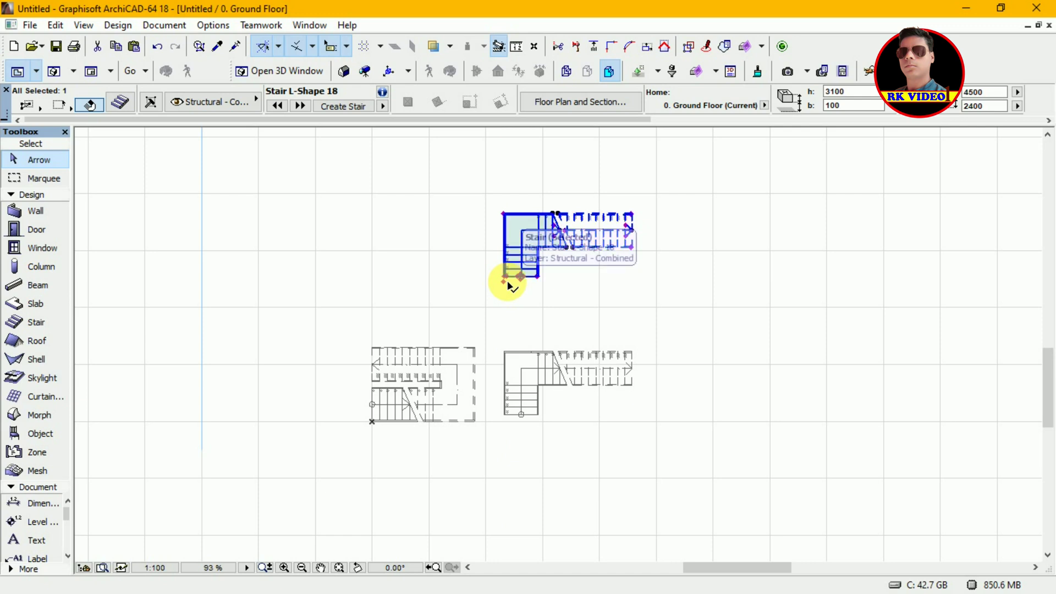
Copy the U-shaped stair straight up in plan so its upper edge aligns with the copied L-shaped stair
click(476, 353)
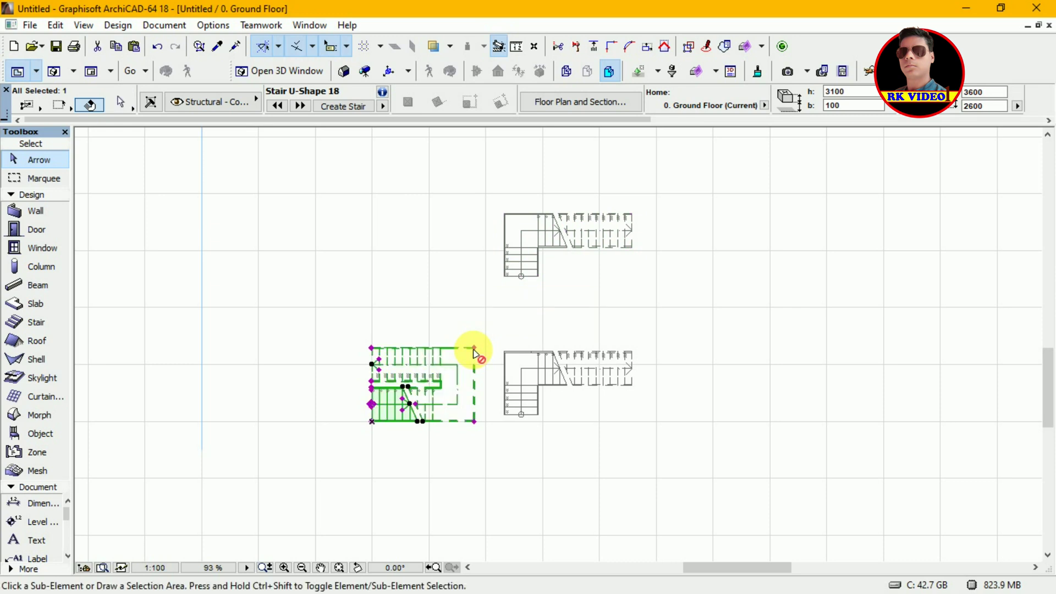
key(ctrl+shift+d)
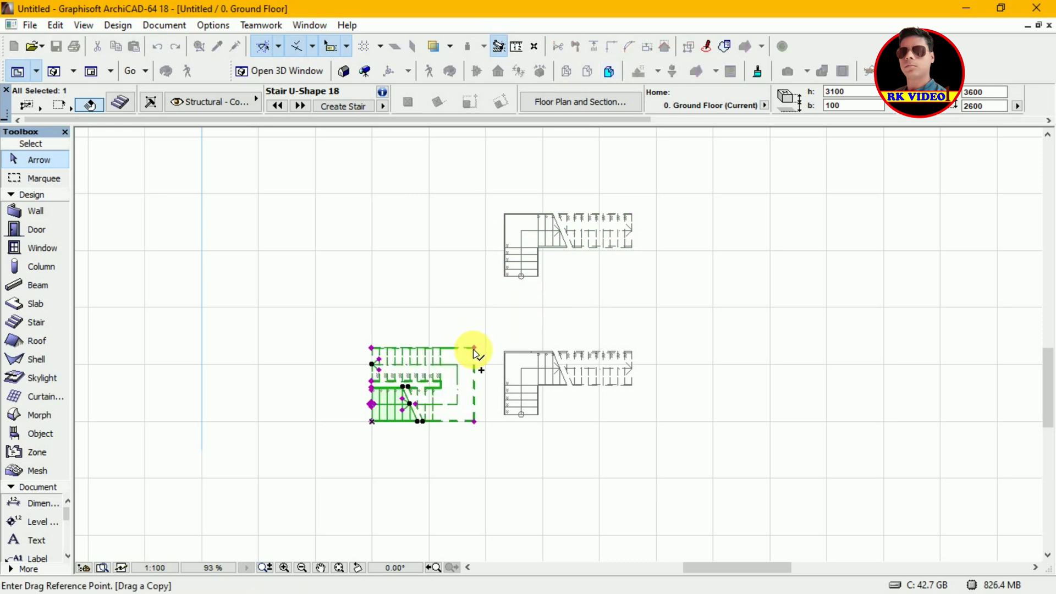
click(474, 348)
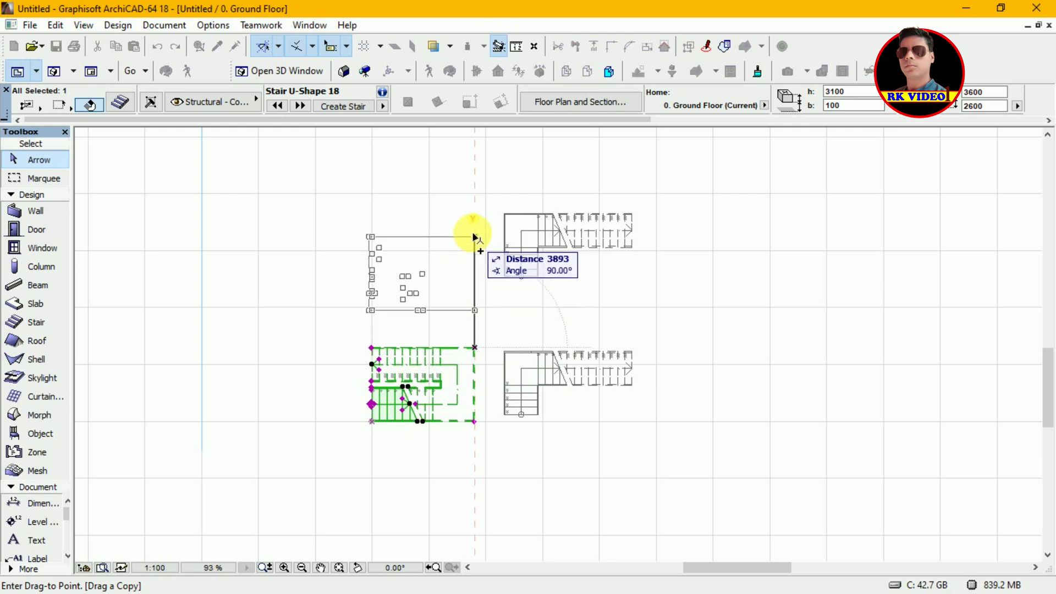
click(474, 216)
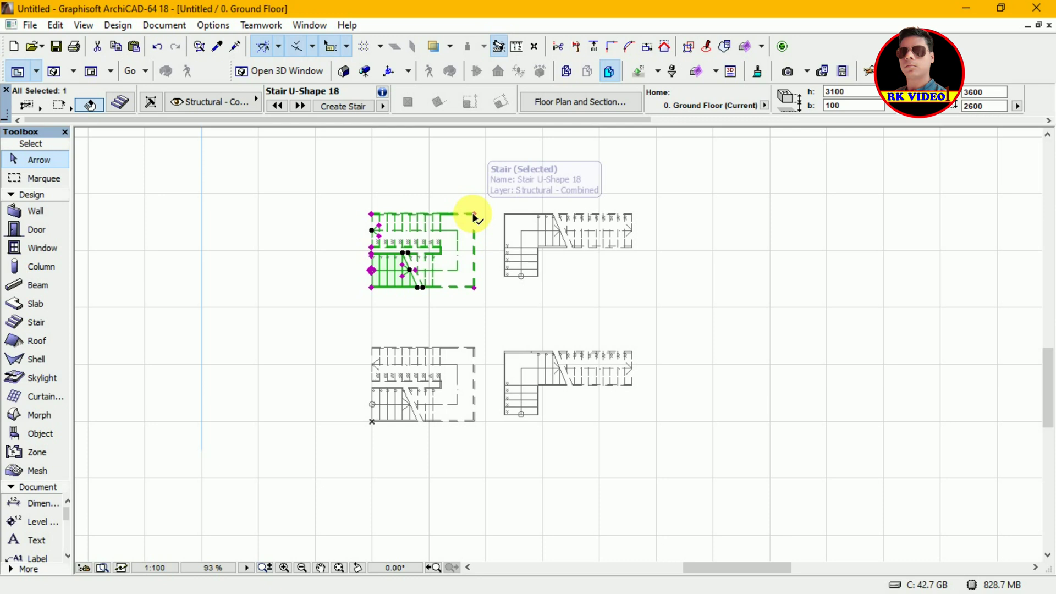
key(Escape)
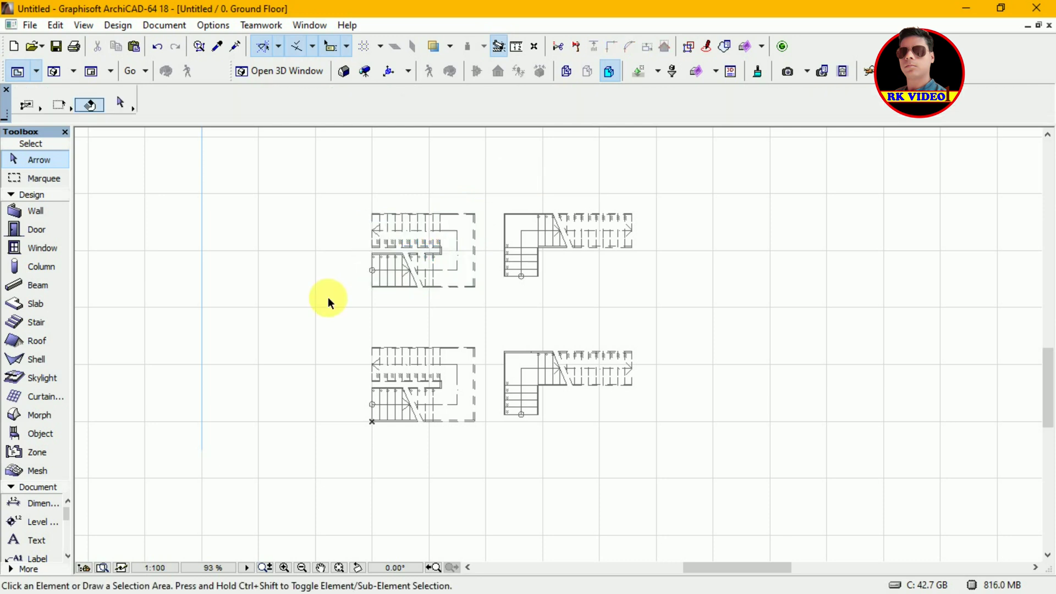
Try to change the copied U-shaped stair to Steel Pan Stair 18 and undo the replacement
click(387, 292)
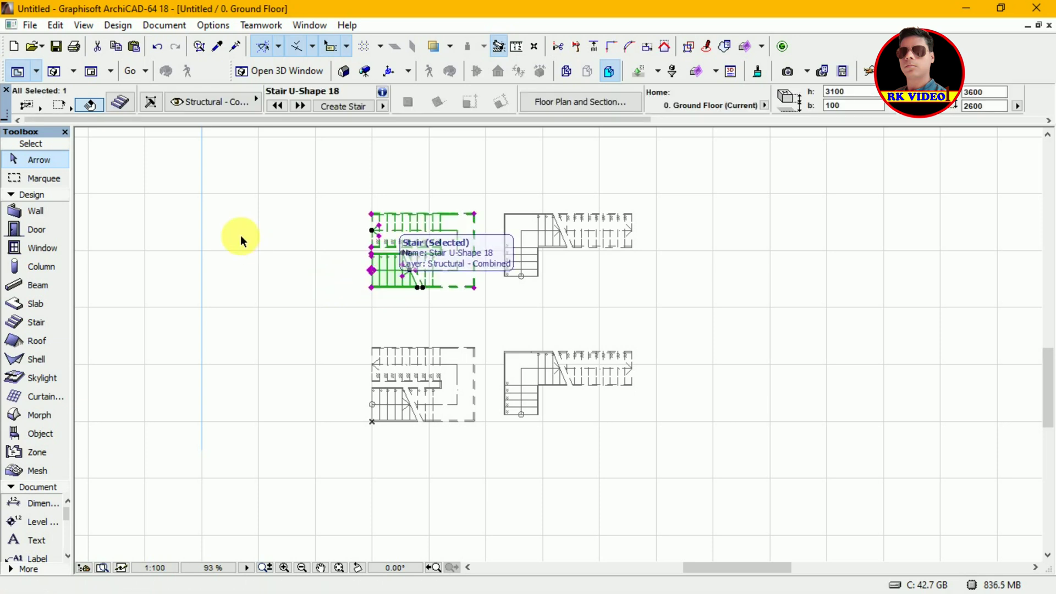
click(121, 103)
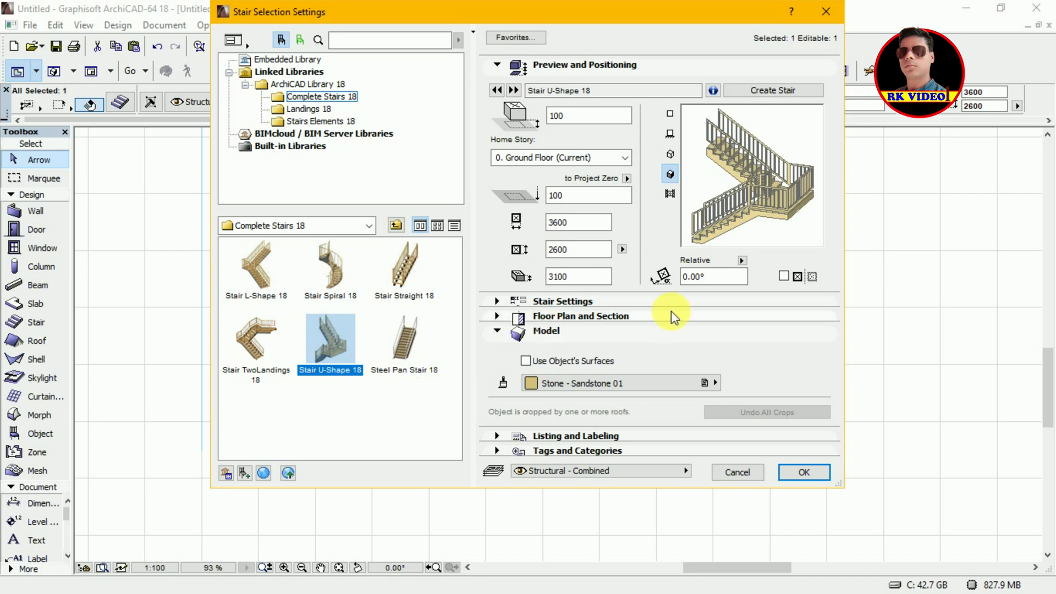
click(261, 297)
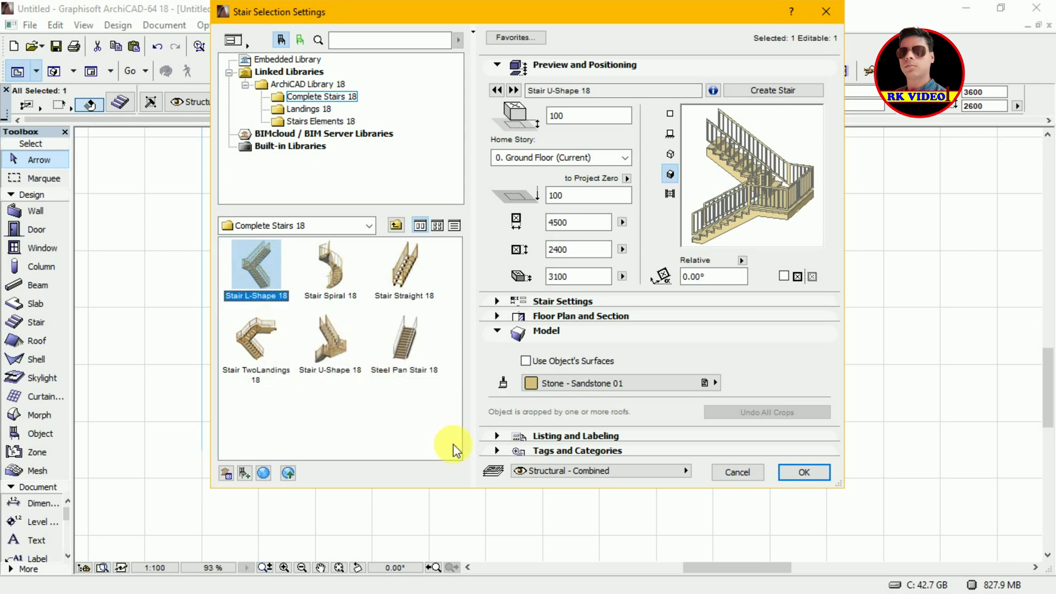
click(800, 475)
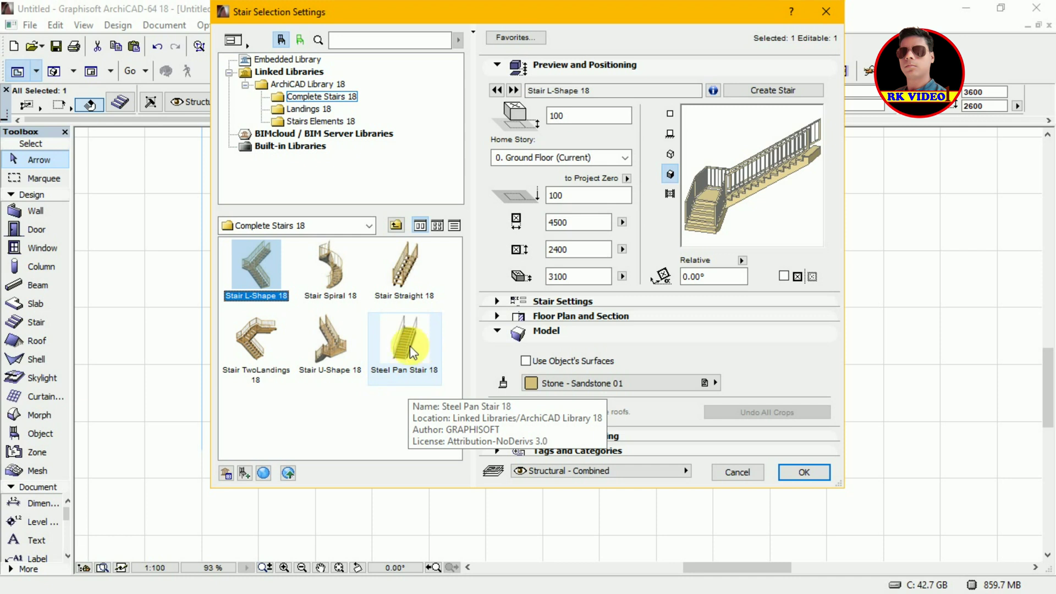
click(324, 348)
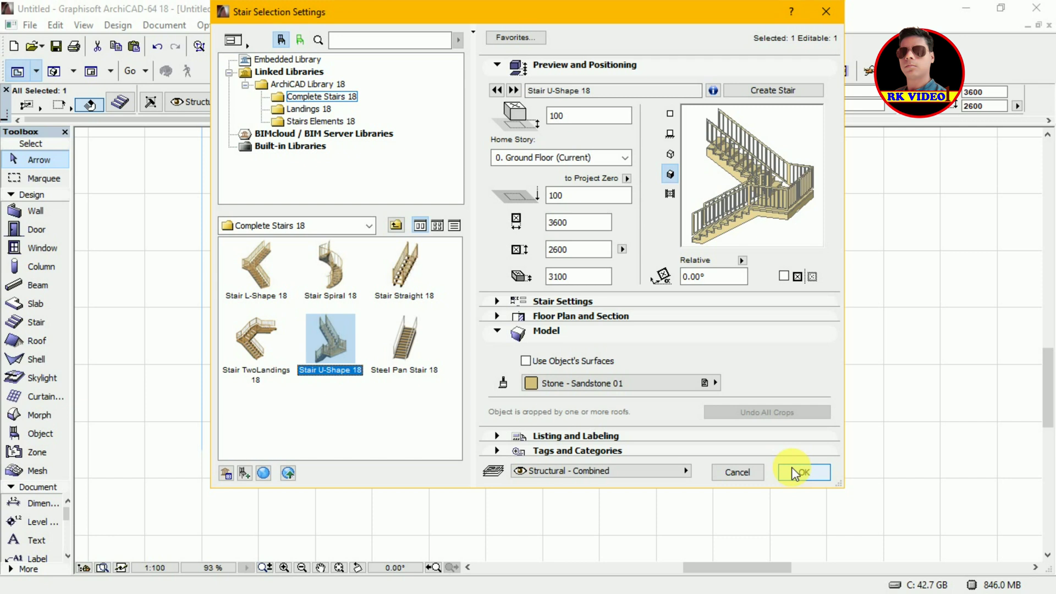
click(406, 360)
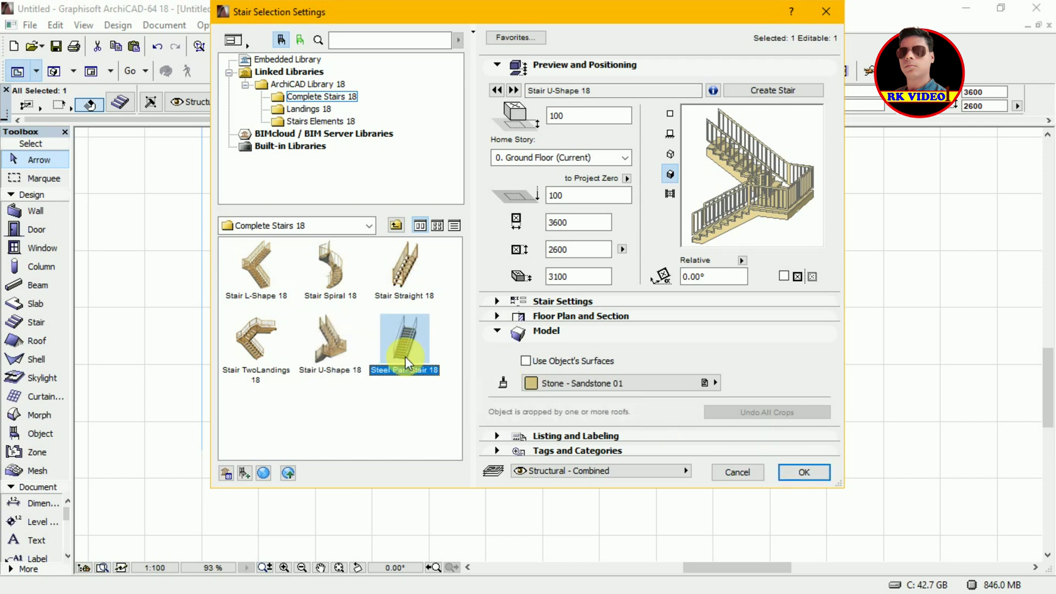
click(804, 471)
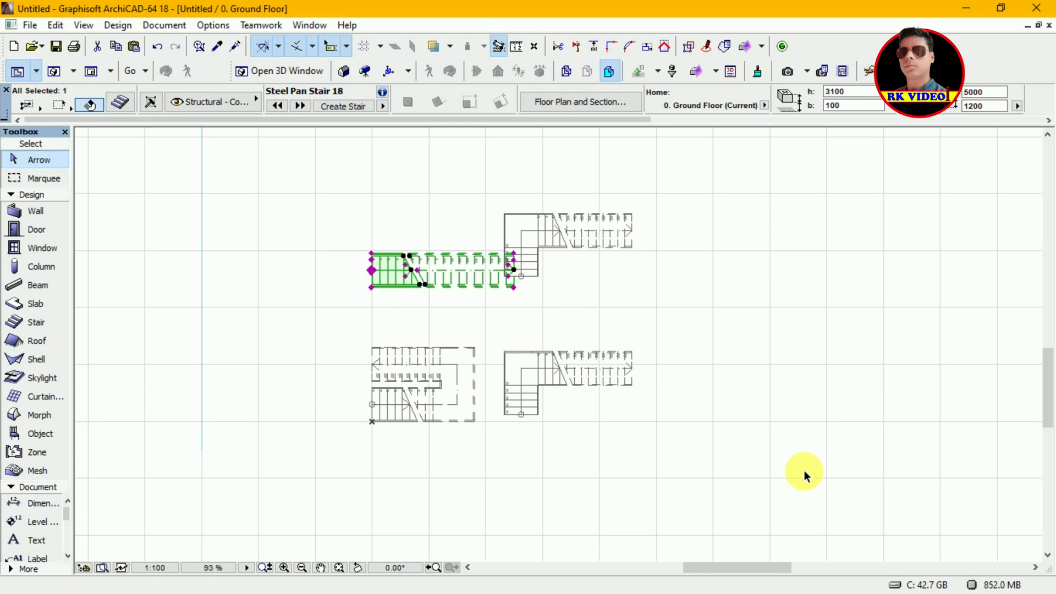
key(ctrl+z)
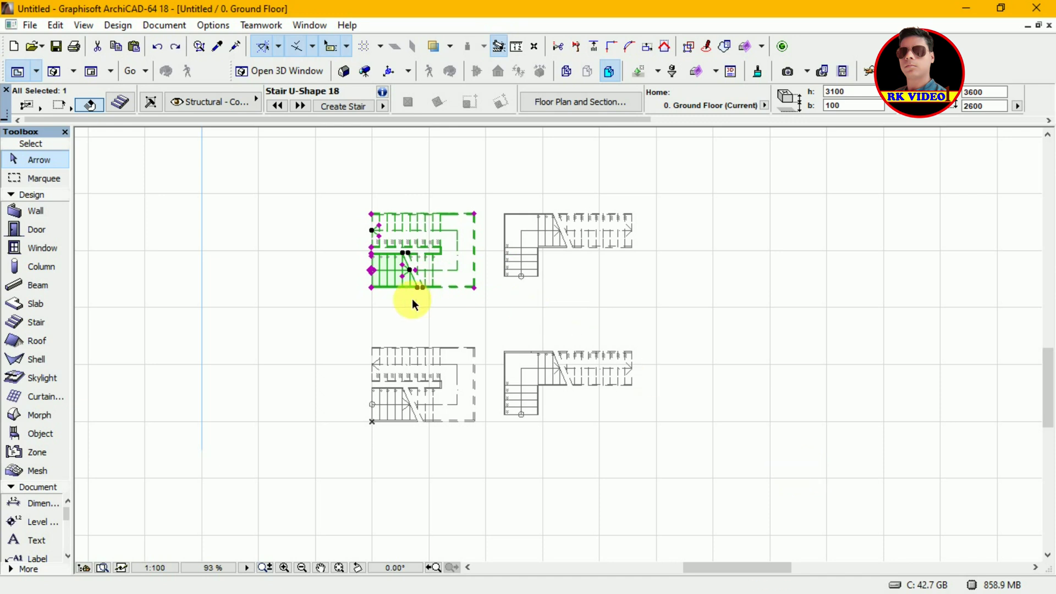
Override the copied U-shaped stair's surface with Paint - Cadmium Yellow
click(121, 104)
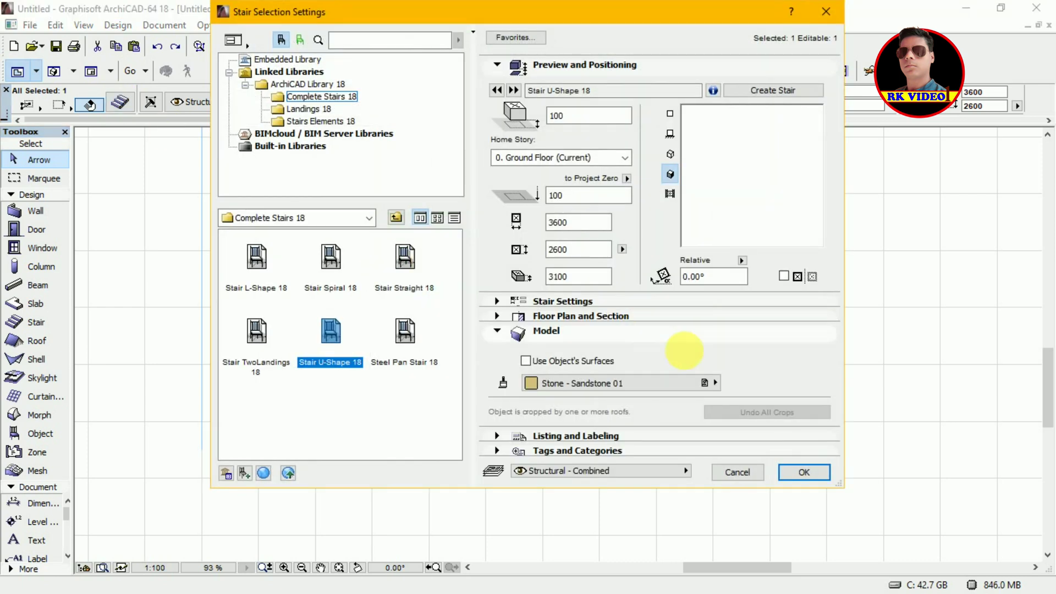
click(665, 383)
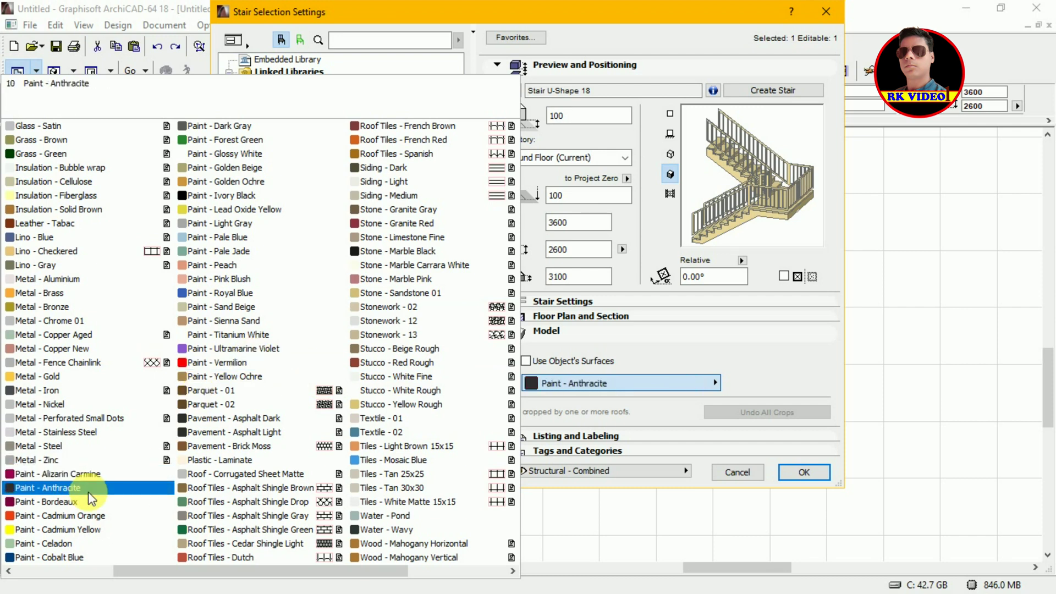
click(64, 529)
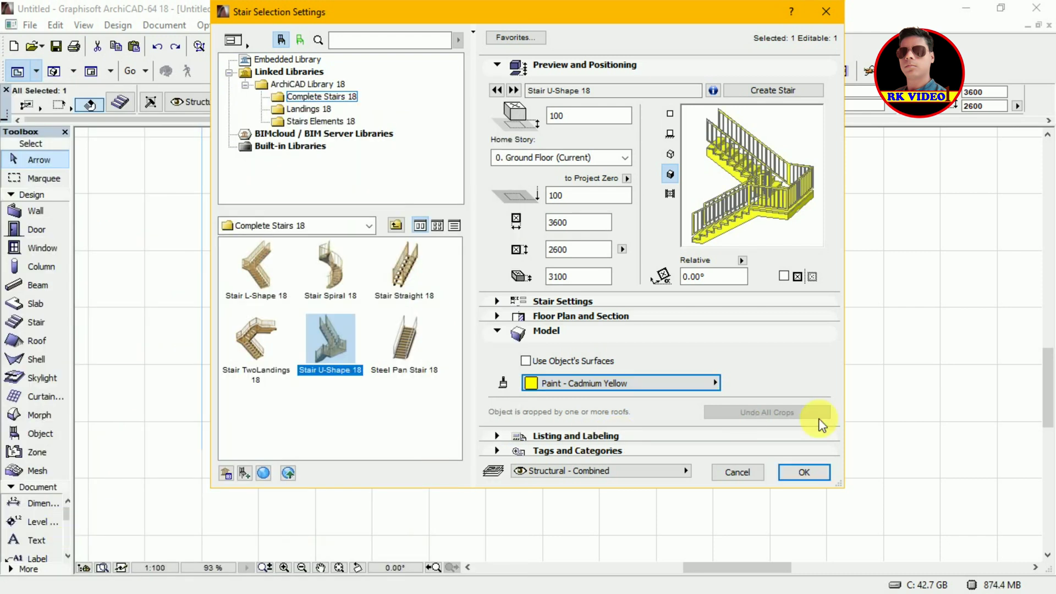
click(803, 472)
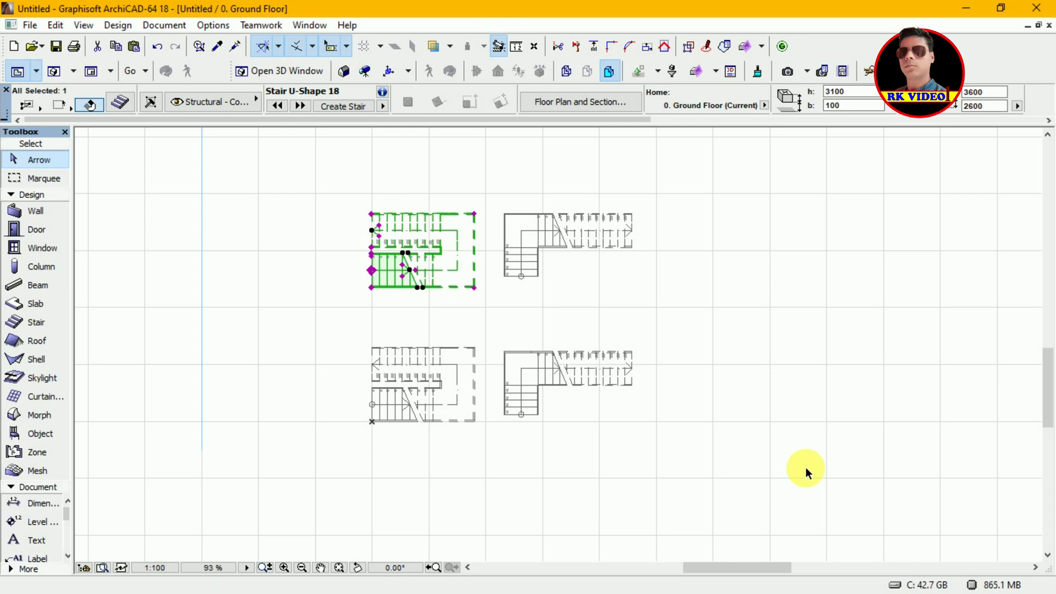
Choose Paint - Forest Green as the override surface of the copied L-shaped stair in plan and deselect it
click(537, 276)
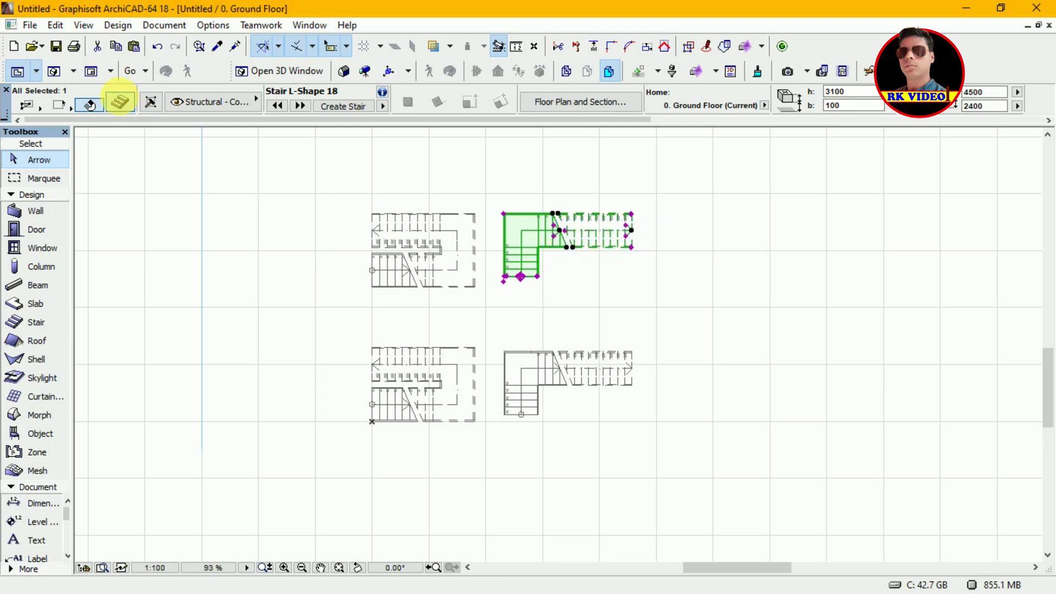
click(121, 101)
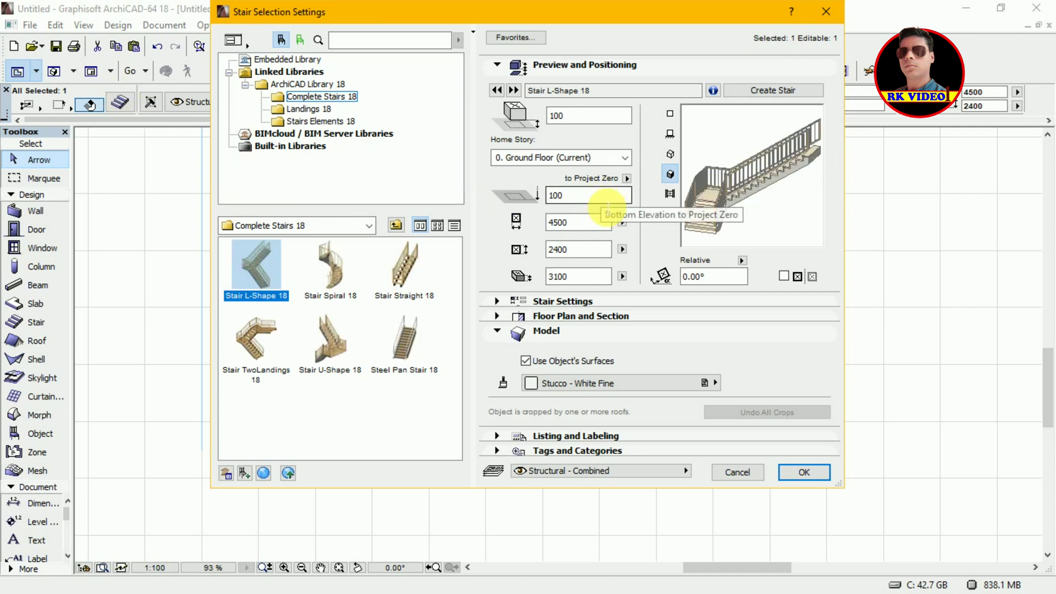
click(638, 383)
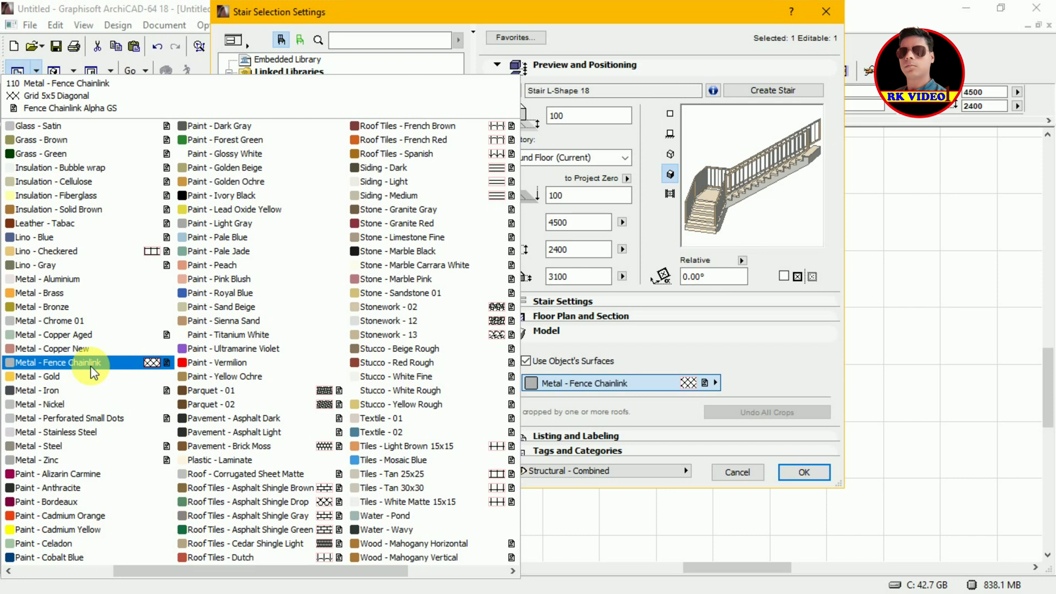
click(246, 142)
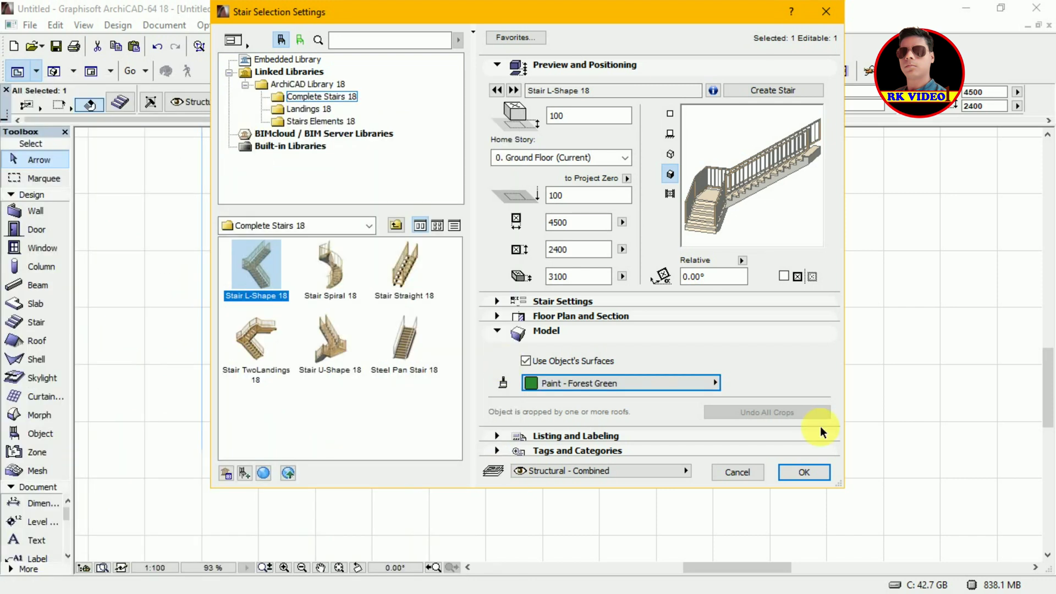
click(802, 472)
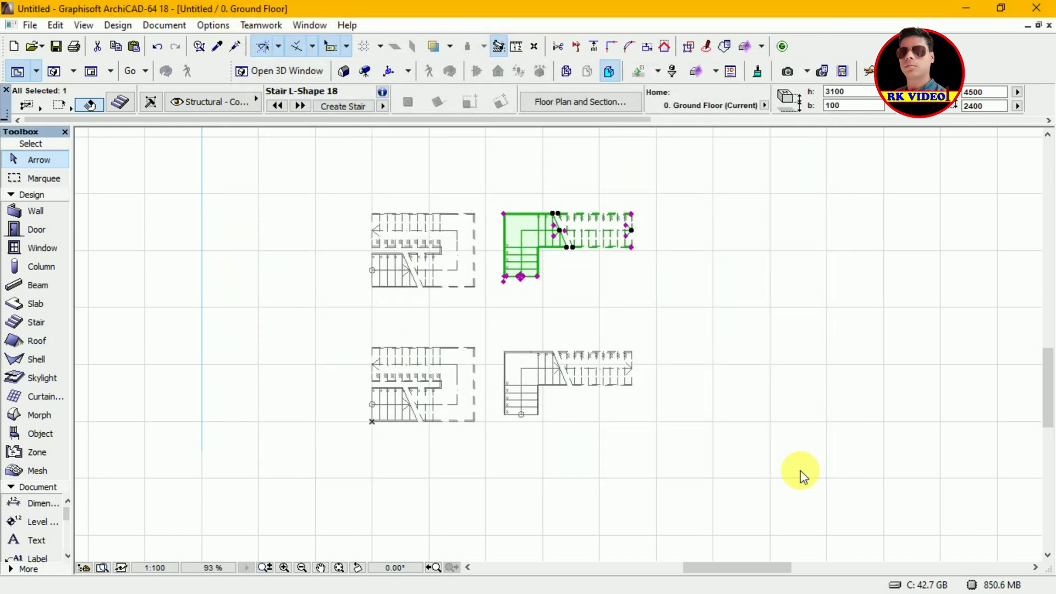
click(800, 474)
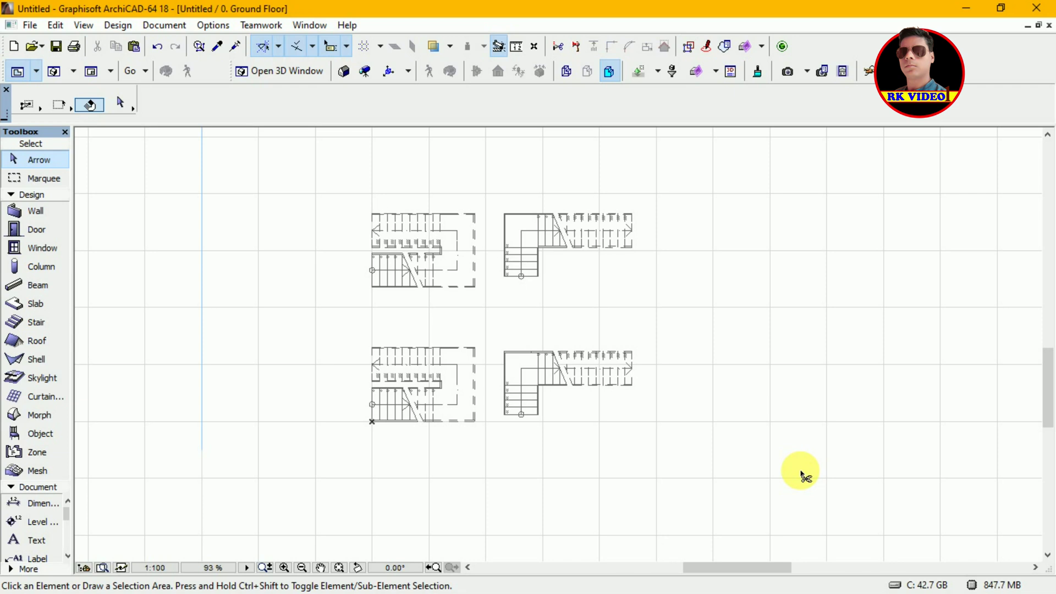
Check the stairs in 3D and disable Use Object's Surfaces for the copied L-shaped stair beside the yellow one
key(ctrl+F5)
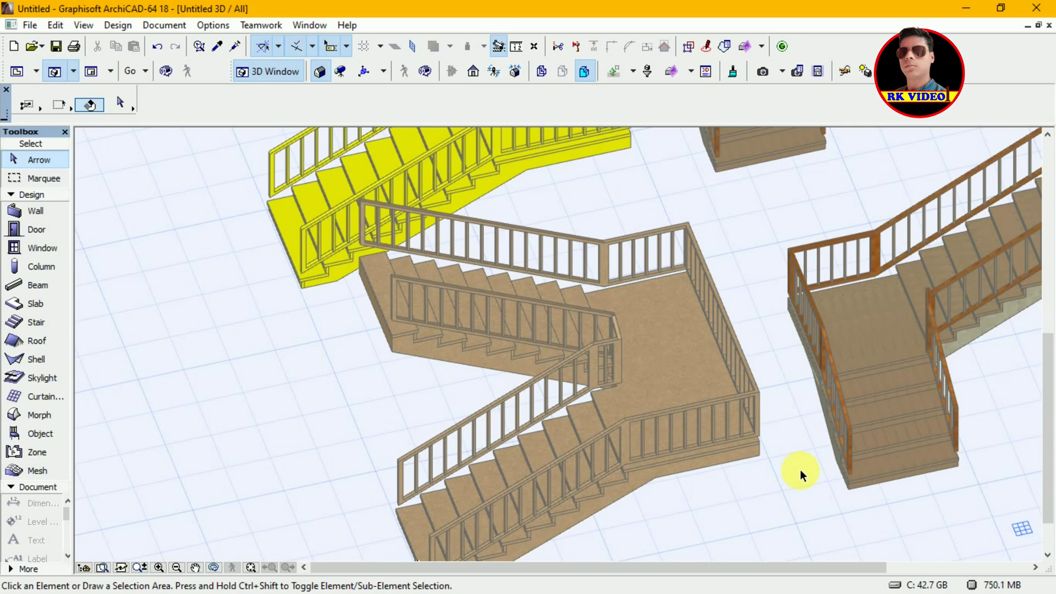
drag(1049, 427, 1019, 327)
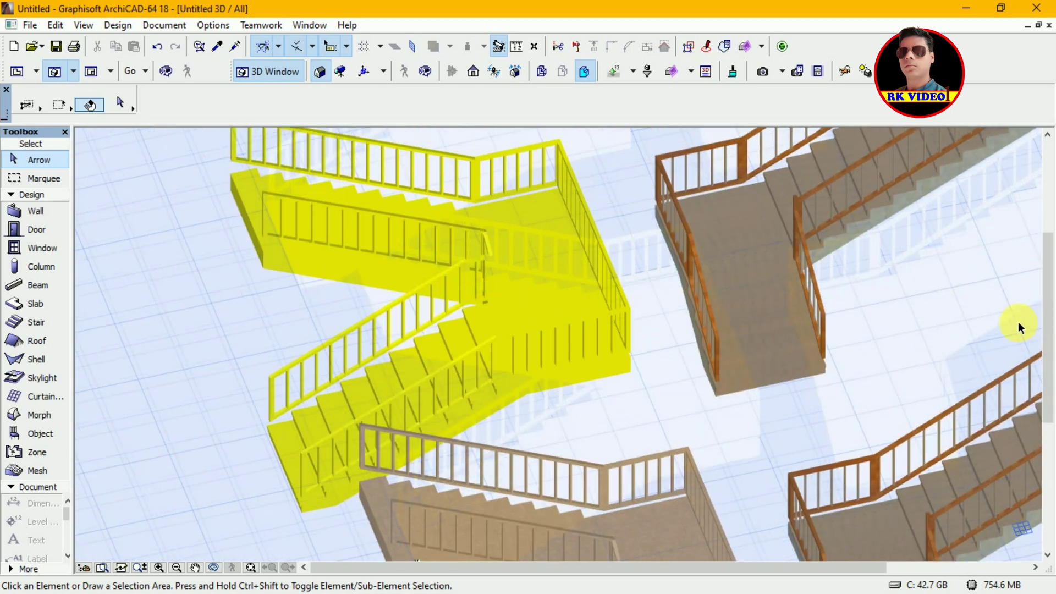
click(817, 314)
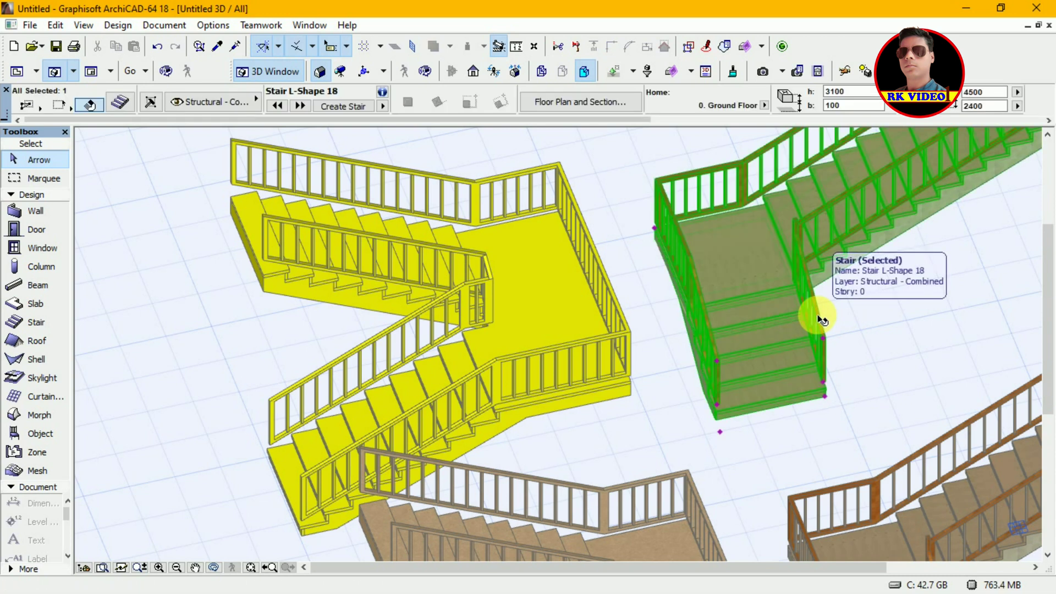
click(123, 105)
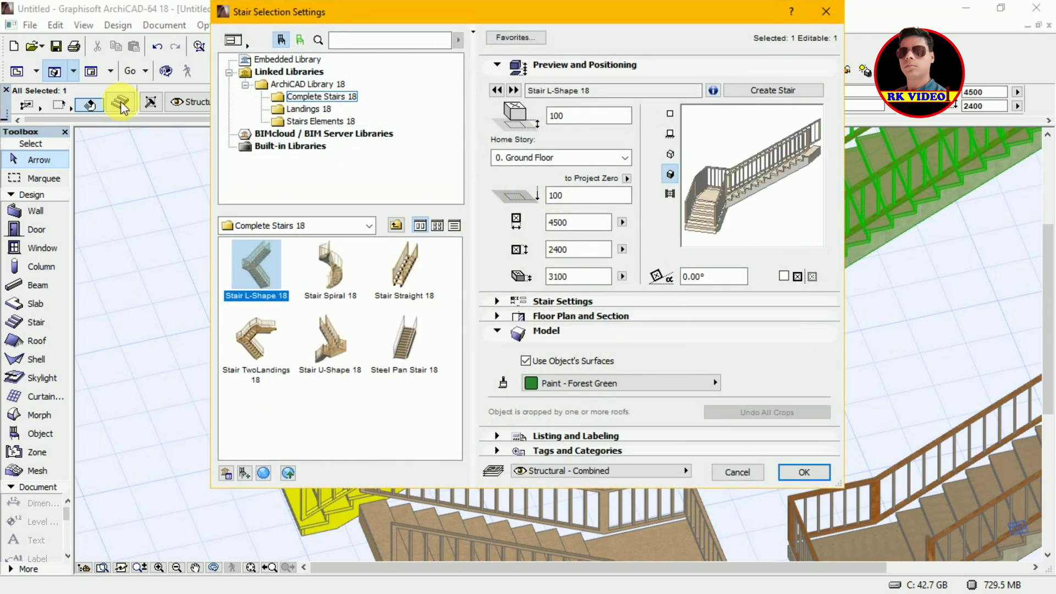
click(525, 361)
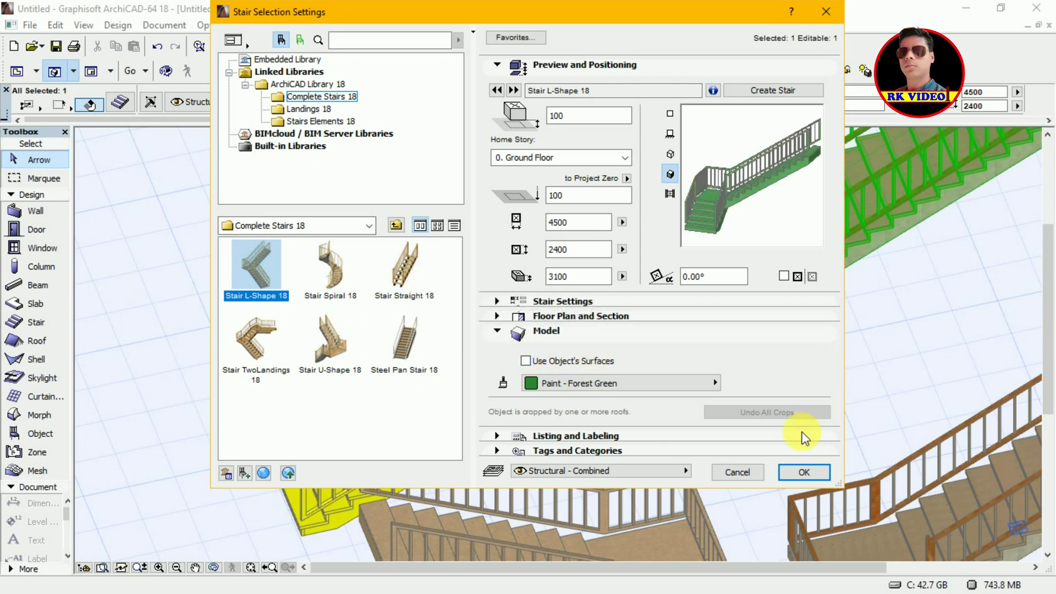
click(803, 467)
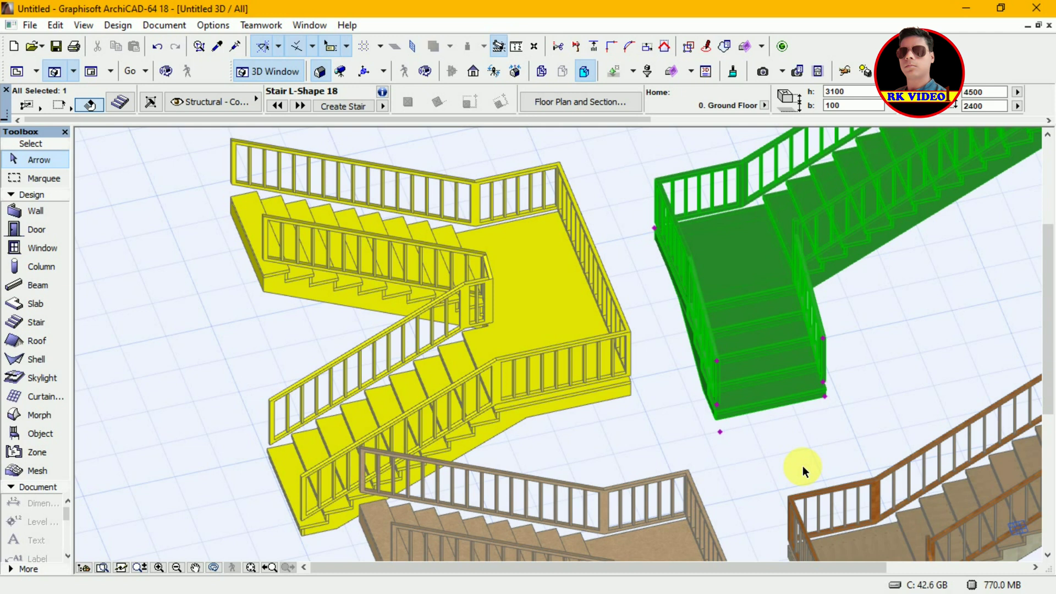
In the ground floor plan, set the stair defaults to Stair Spiral 18 with Brick - White Natural overriding the object's surfaces
key(F2)
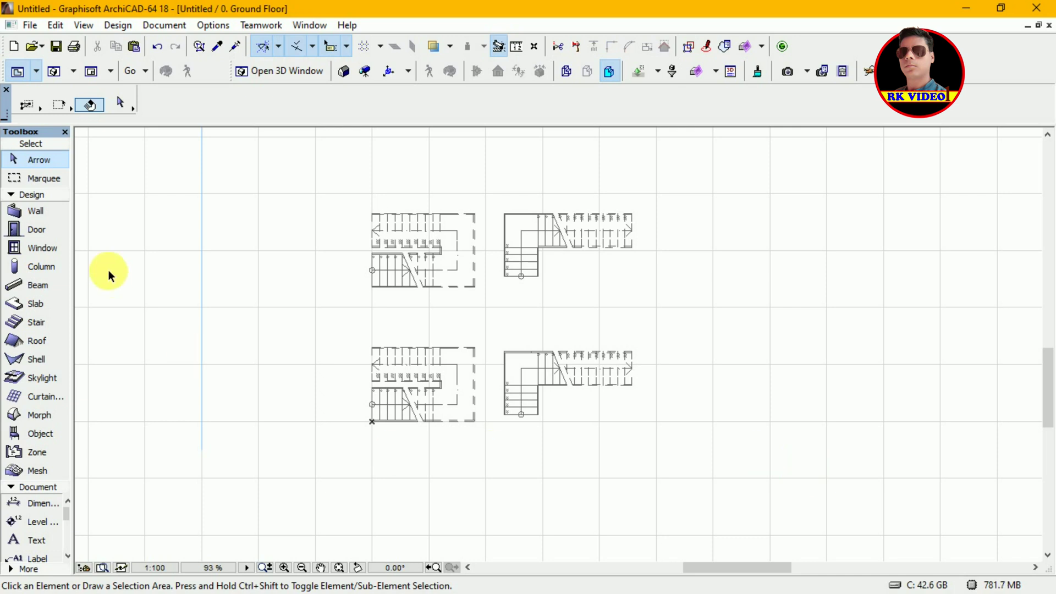
click(36, 327)
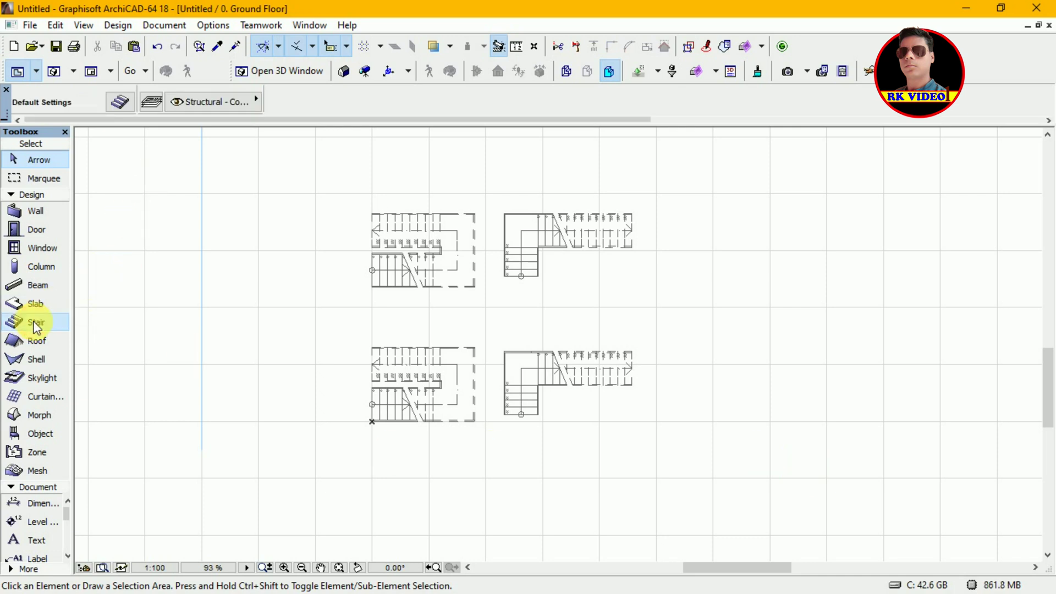
click(120, 101)
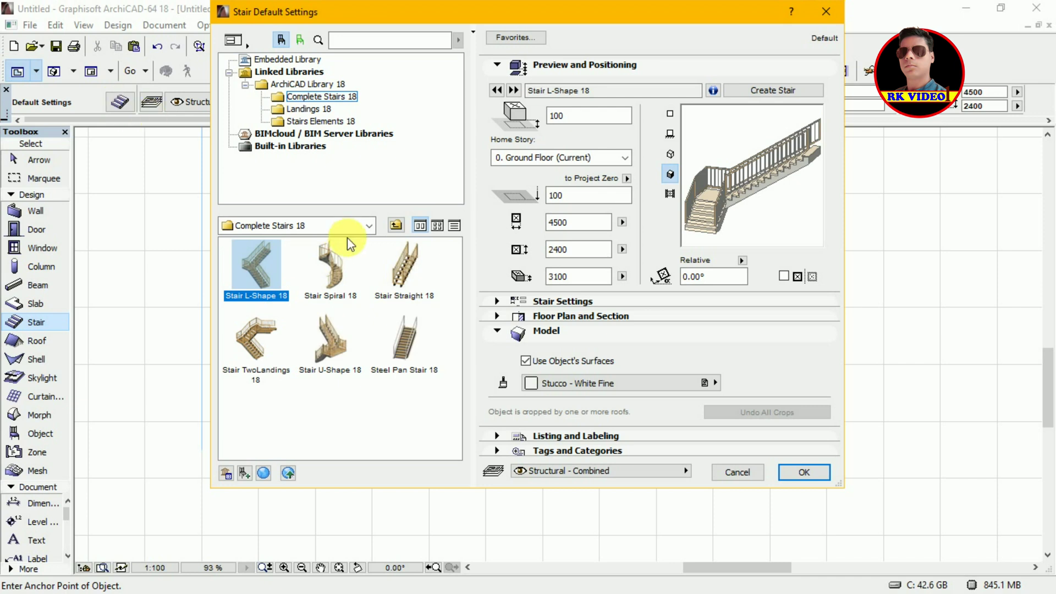
click(338, 262)
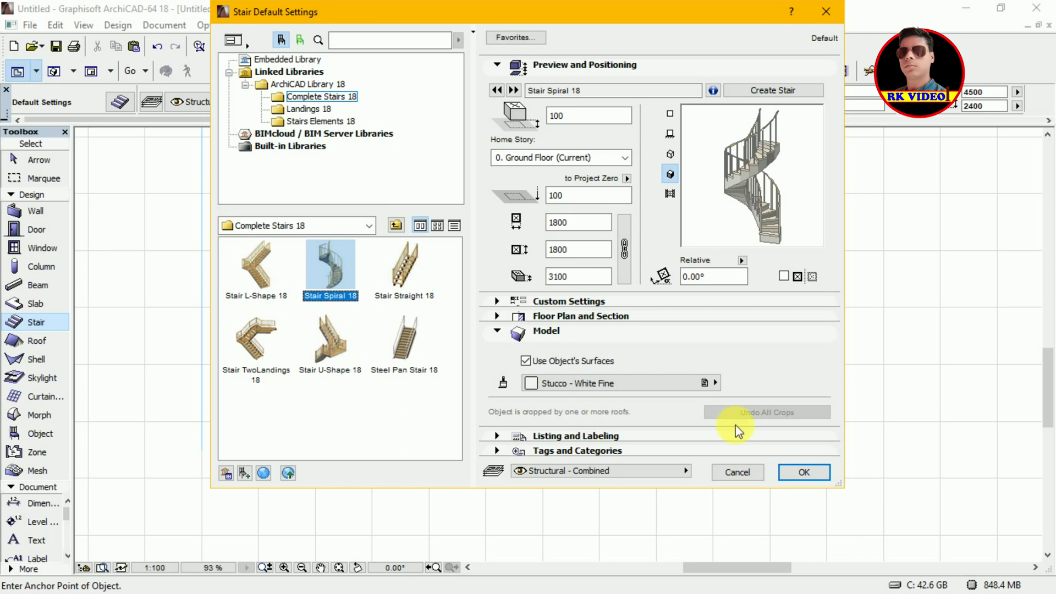
click(559, 379)
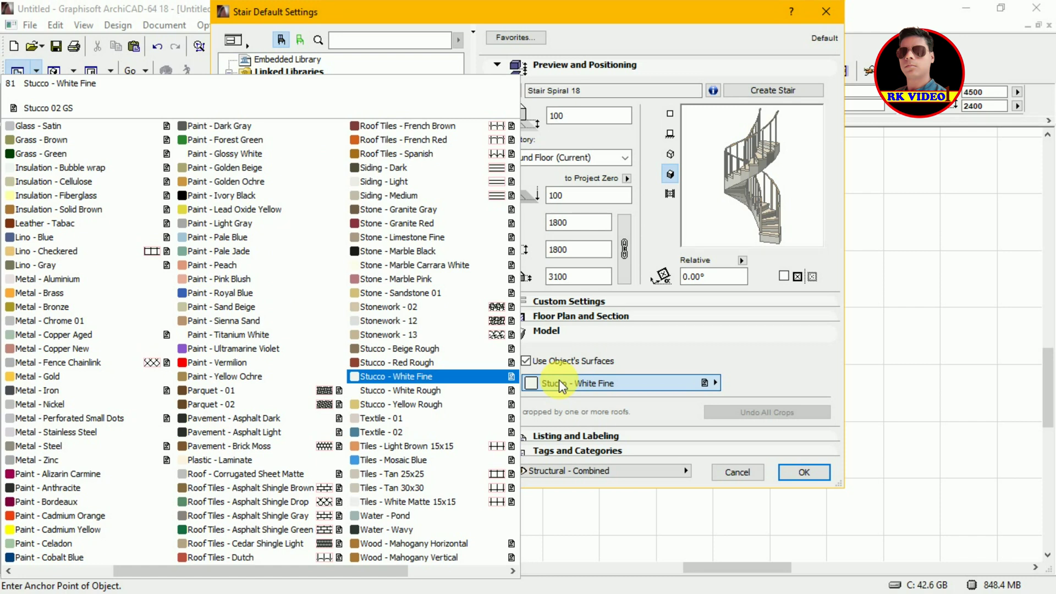
click(341, 490)
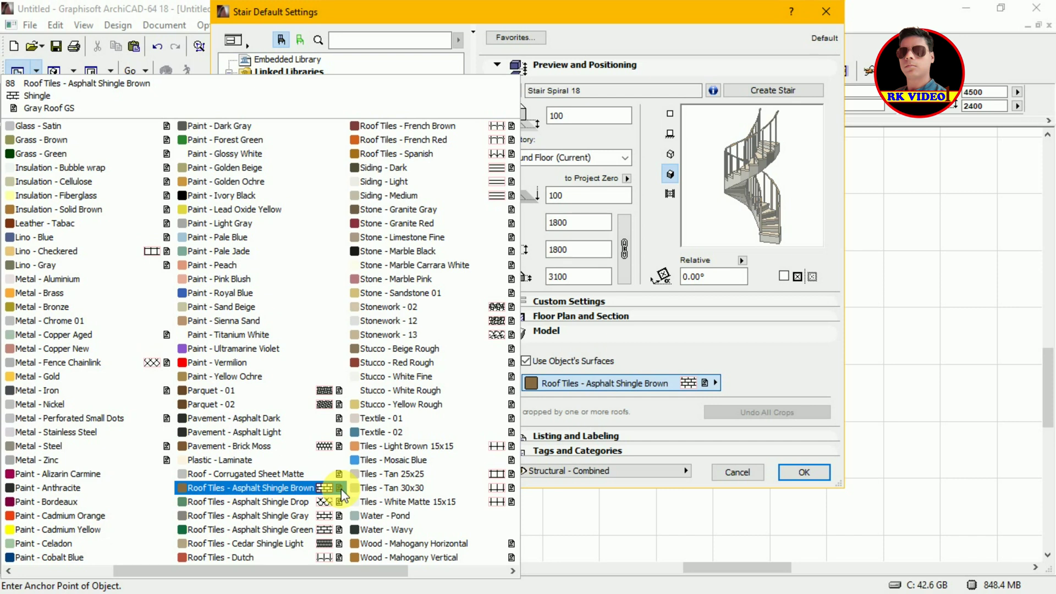
drag(215, 566, 91, 567)
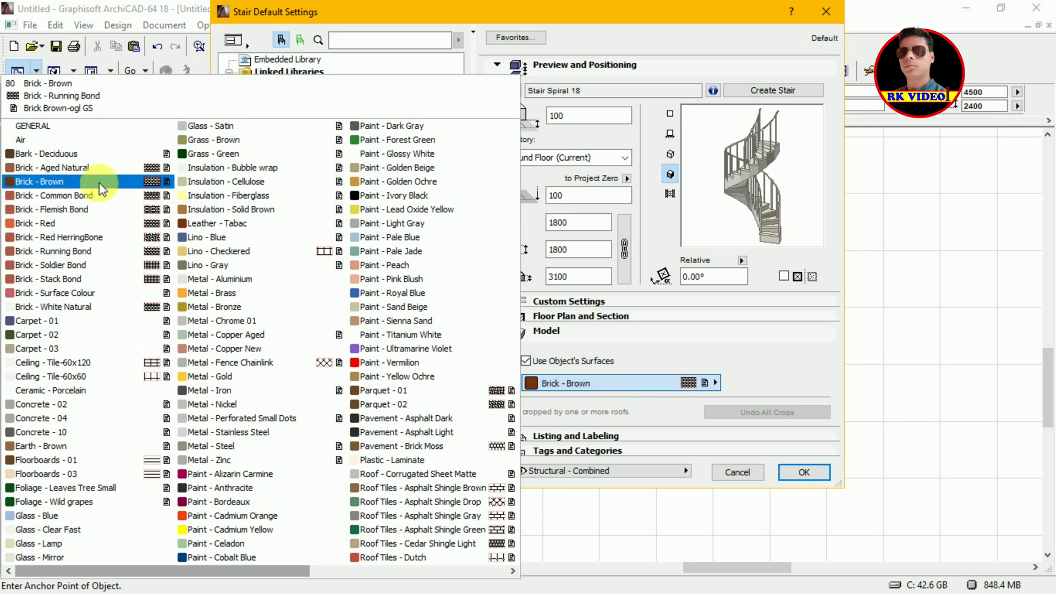
click(75, 307)
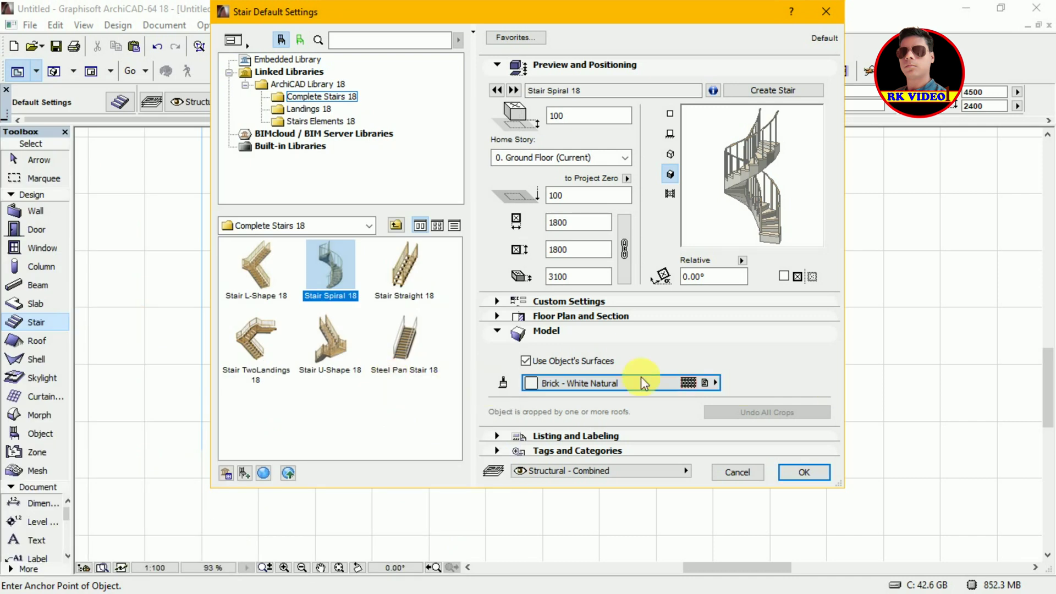
click(526, 361)
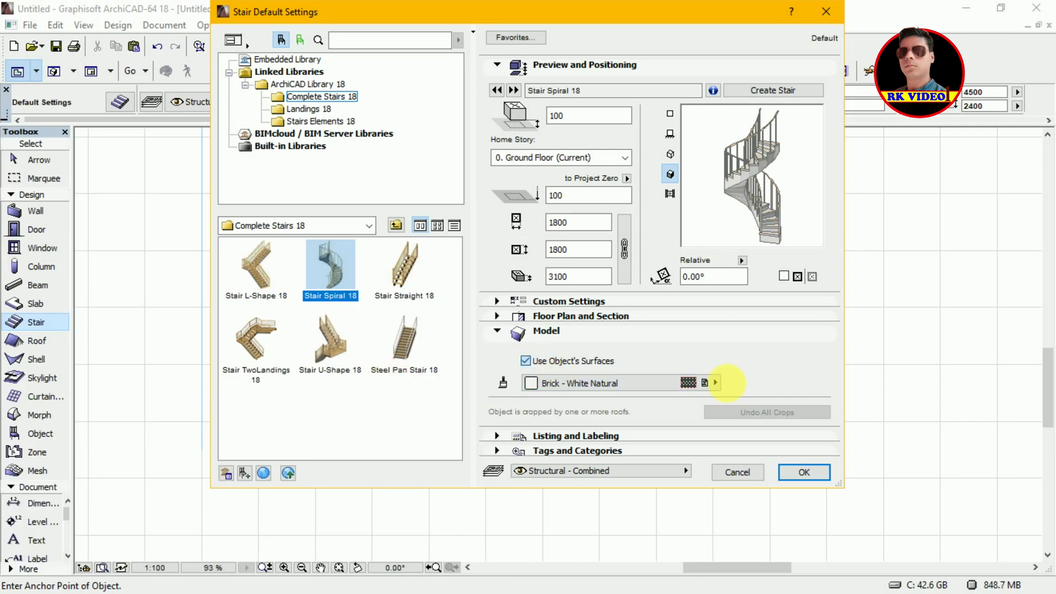
click(803, 472)
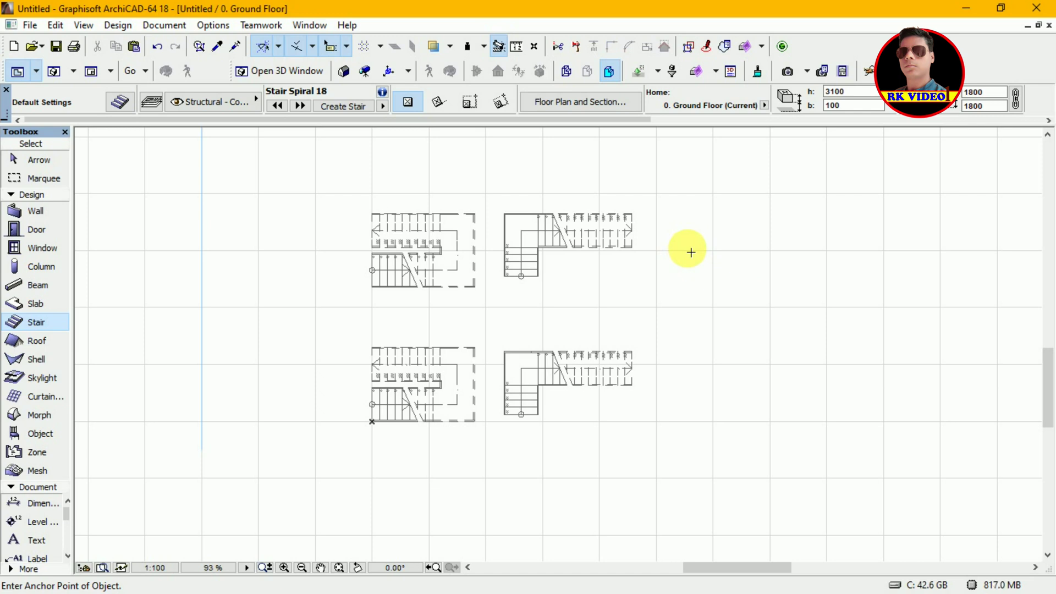
Place two spiral stairs in plan, one to the right of each L-shaped stair
click(691, 376)
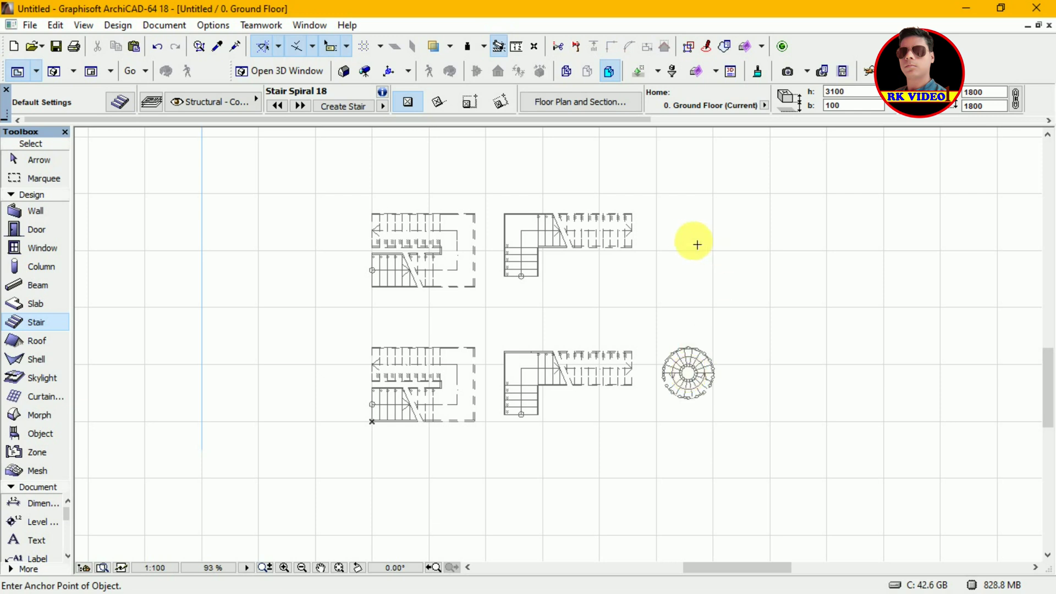
click(681, 239)
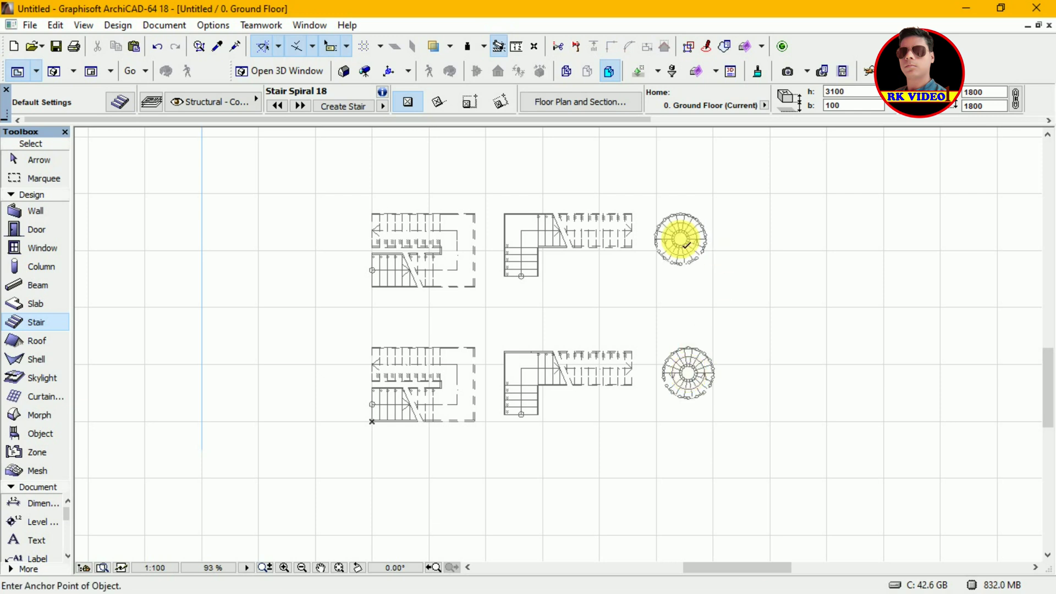
key(Escape)
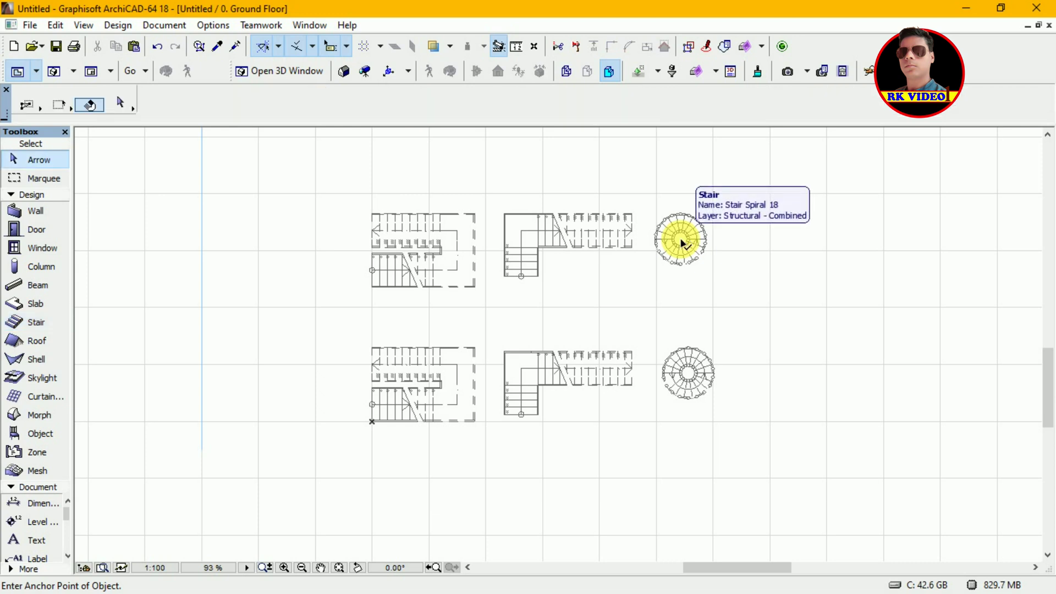
Change the upper spiral stair's override surface to Glass - Blue and deselect the stair
click(675, 243)
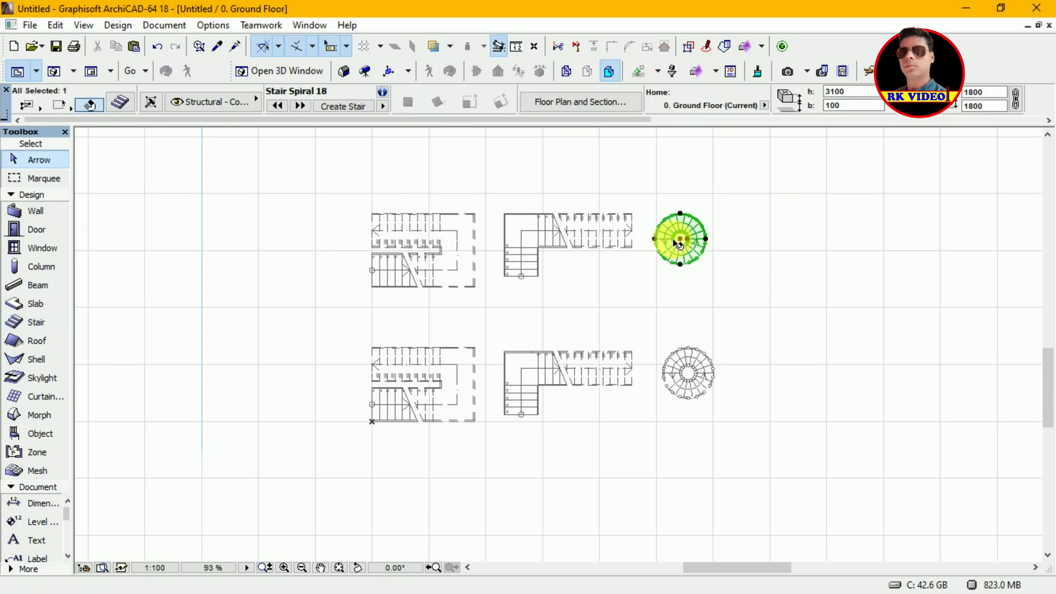
click(124, 102)
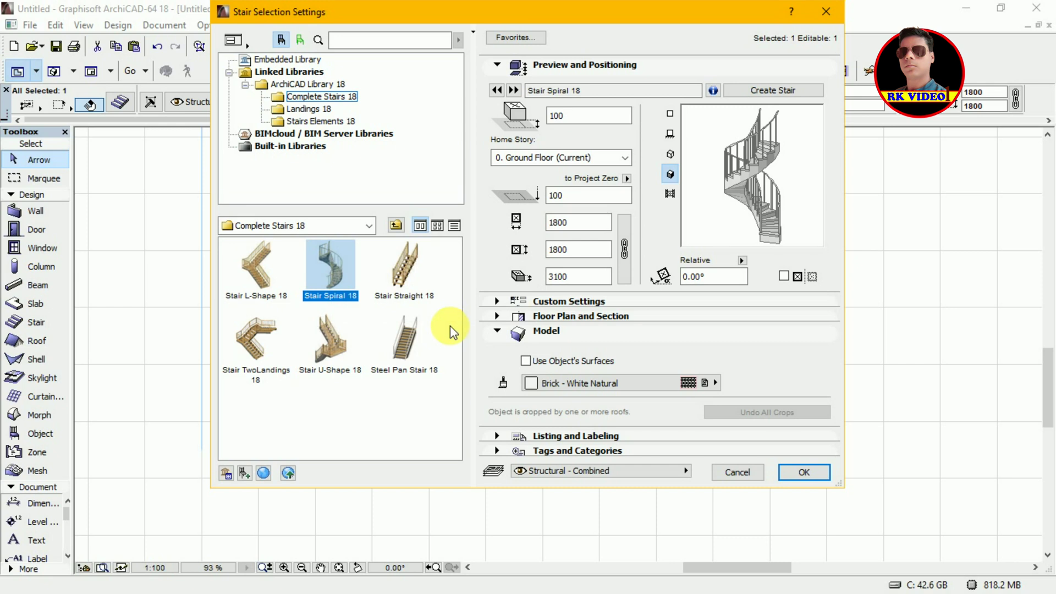
click(577, 381)
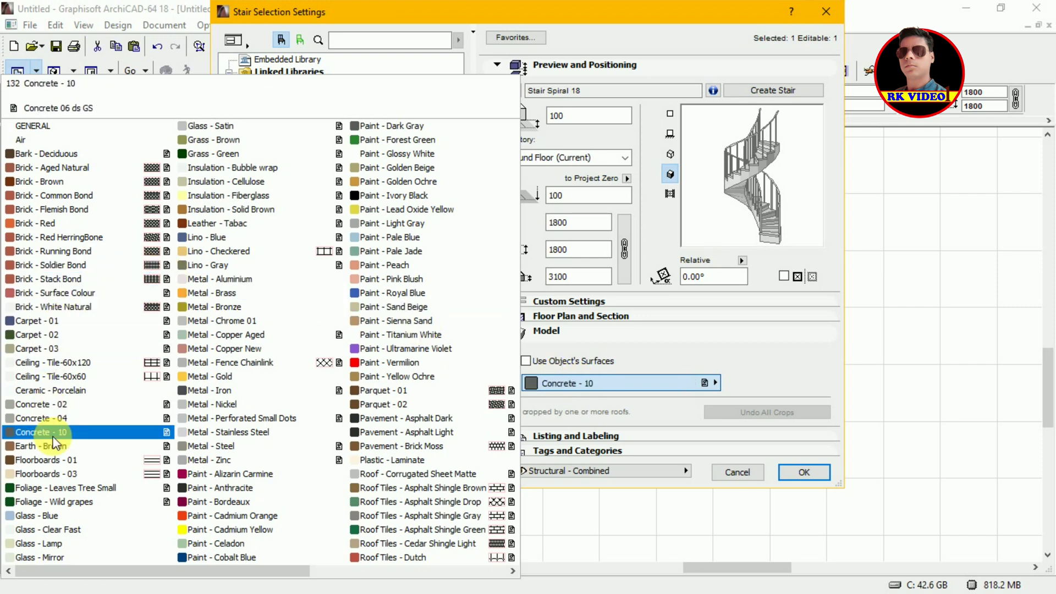
click(44, 519)
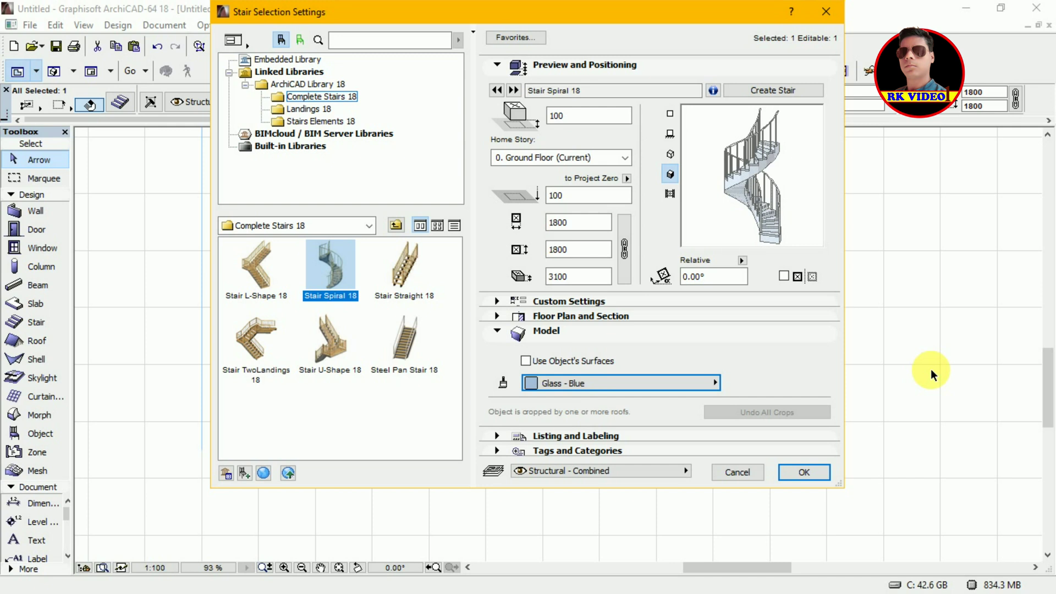
click(807, 474)
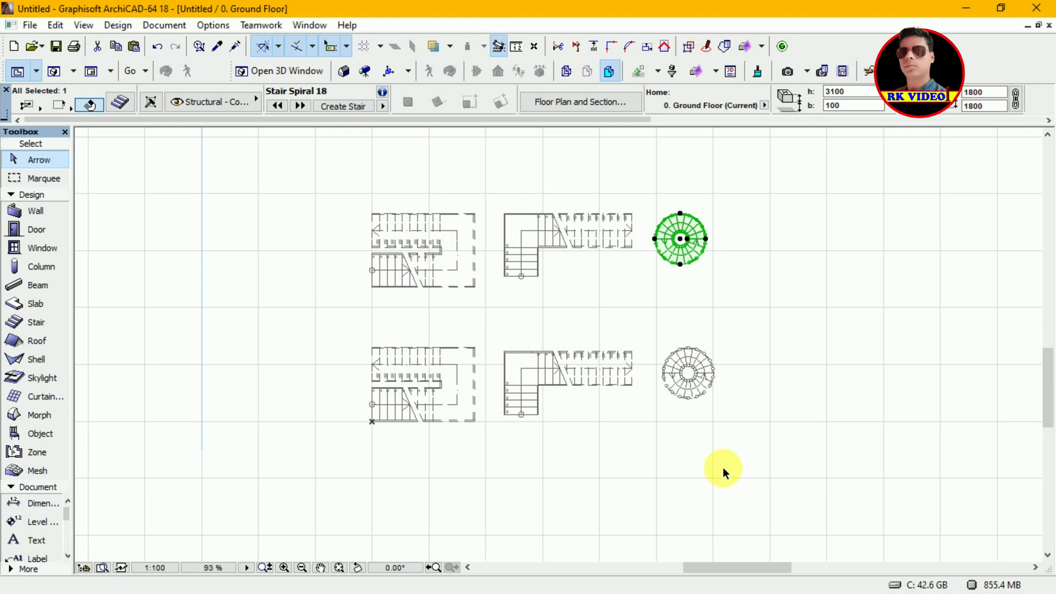
key(Escape)
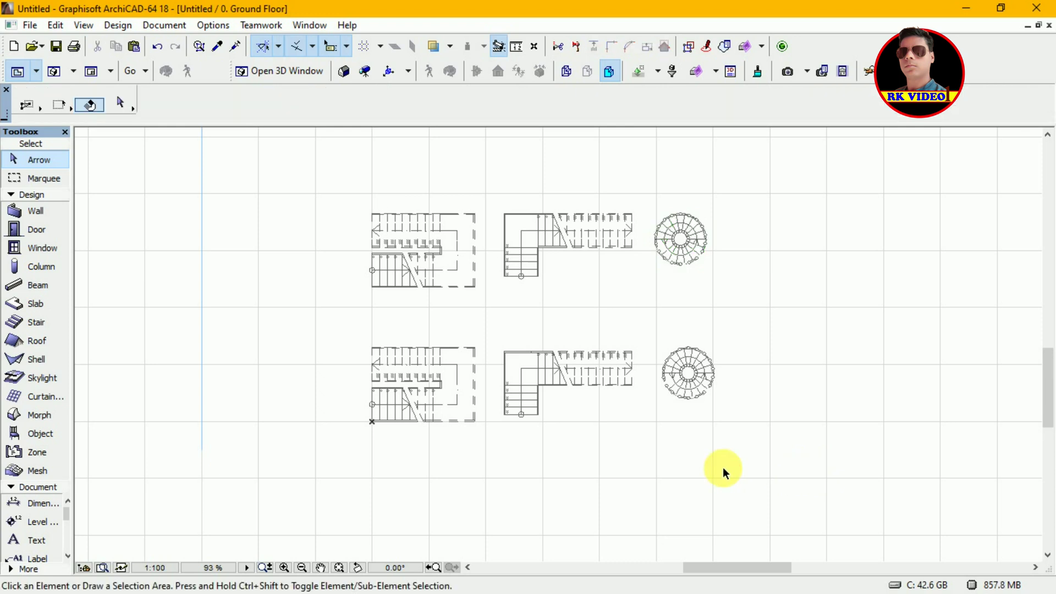
Examine the U-shaped, L-shaped and spiral stairs together in 3D, checking the surface materials of both rows
key(F3)
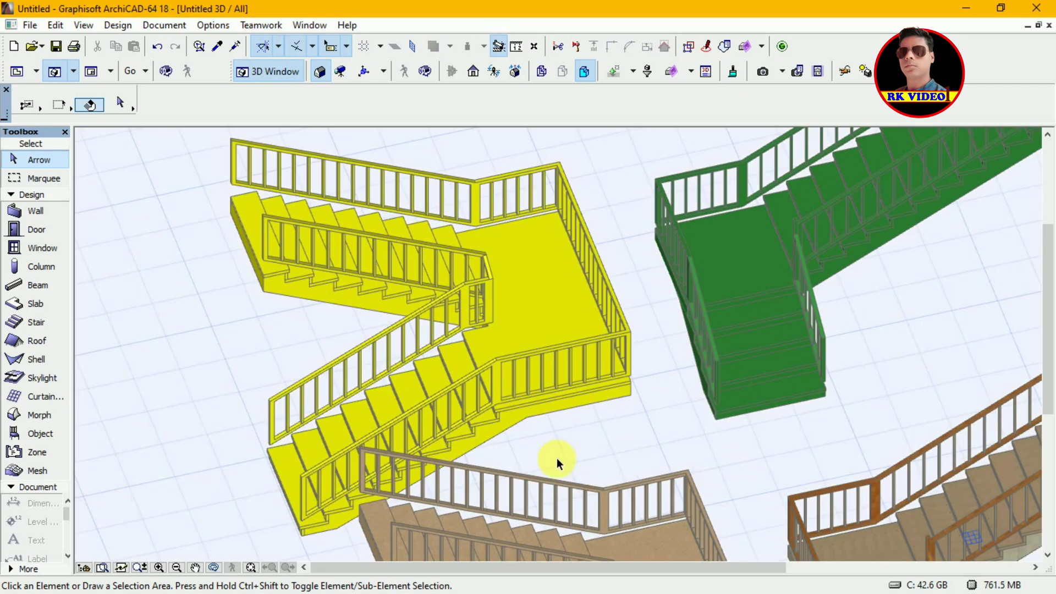
click(139, 567)
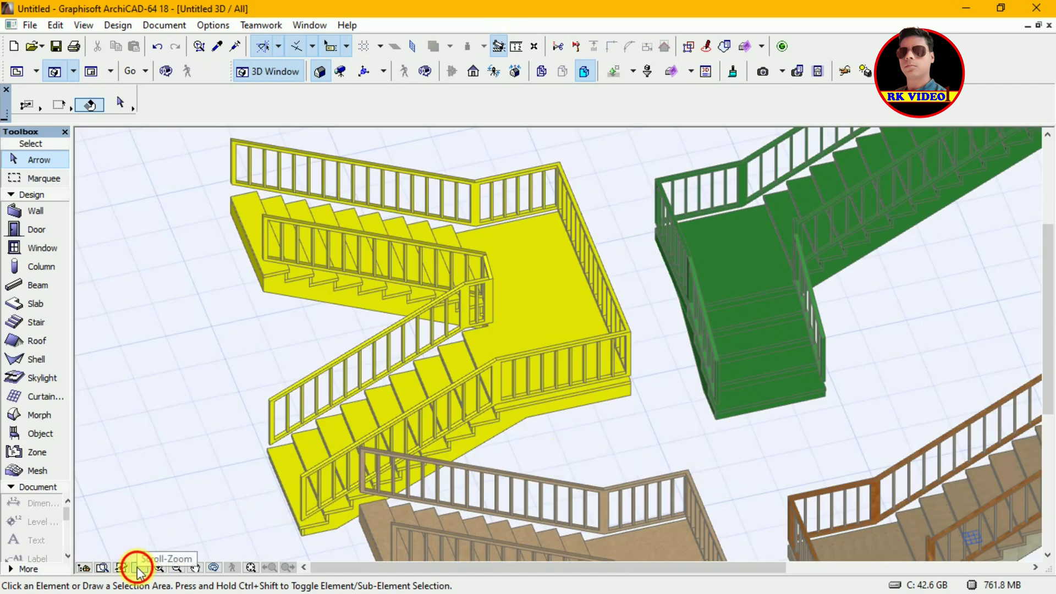
click(130, 180)
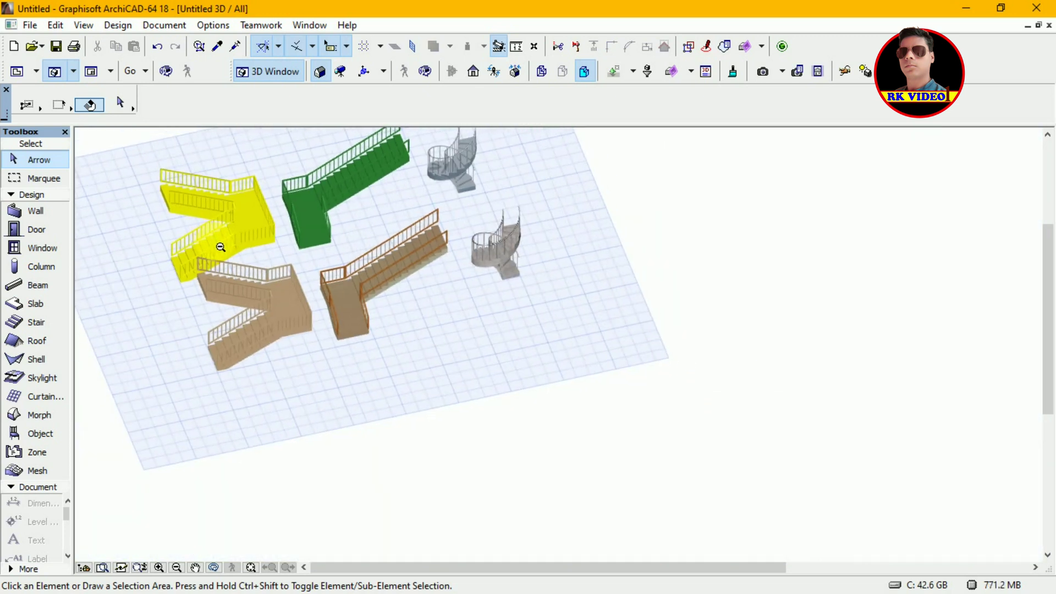
click(220, 247)
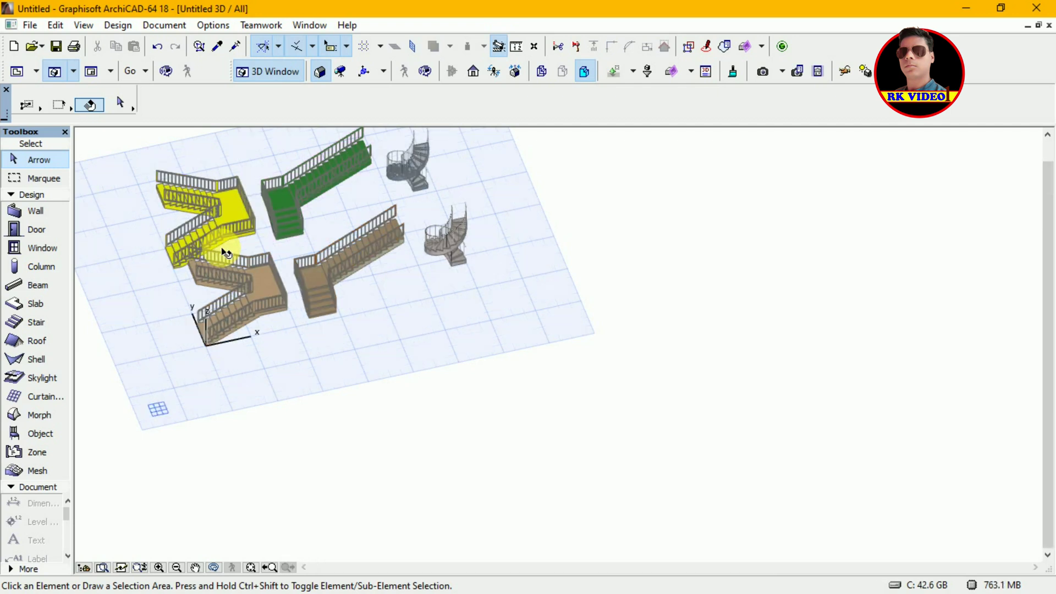
click(225, 251)
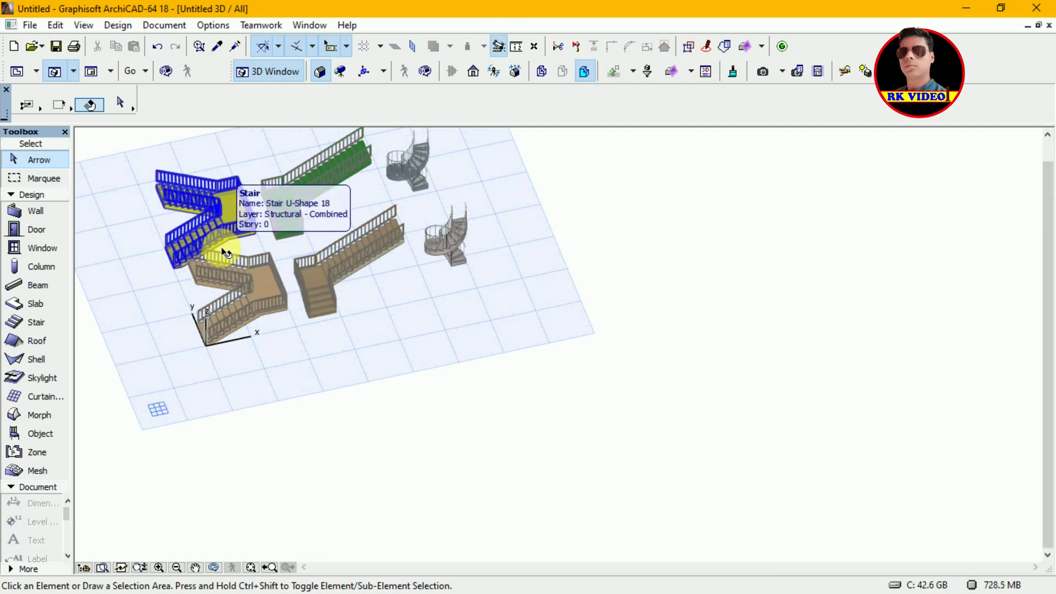
click(177, 455)
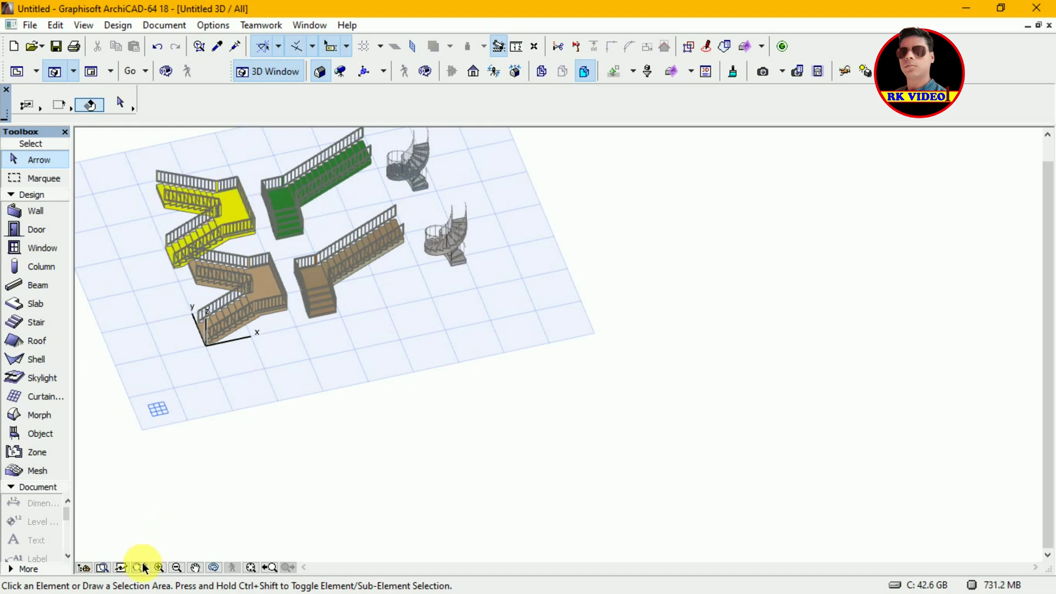
click(138, 567)
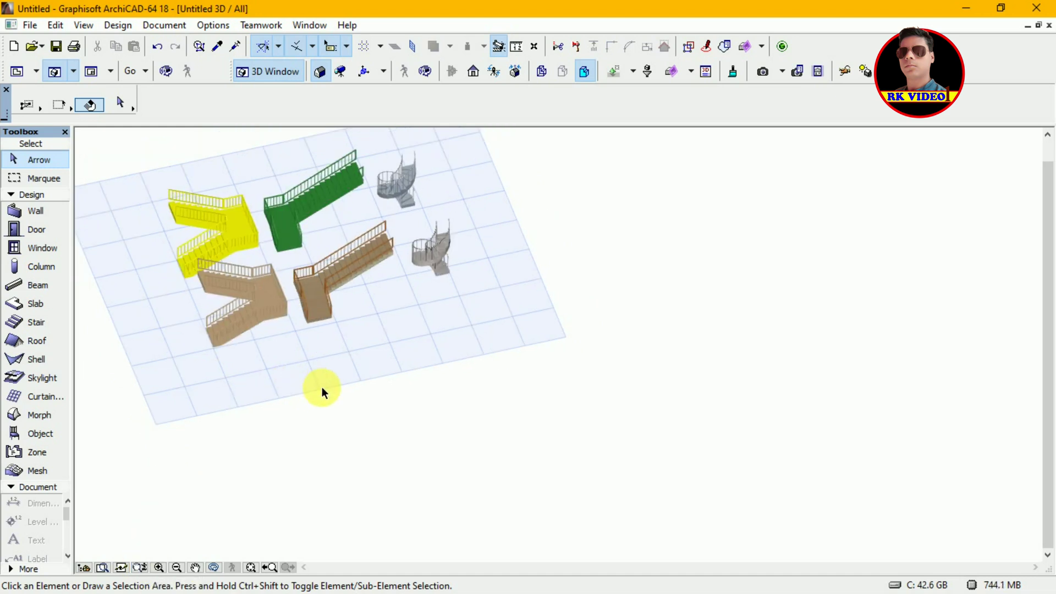
scroll(325, 388, up, 5)
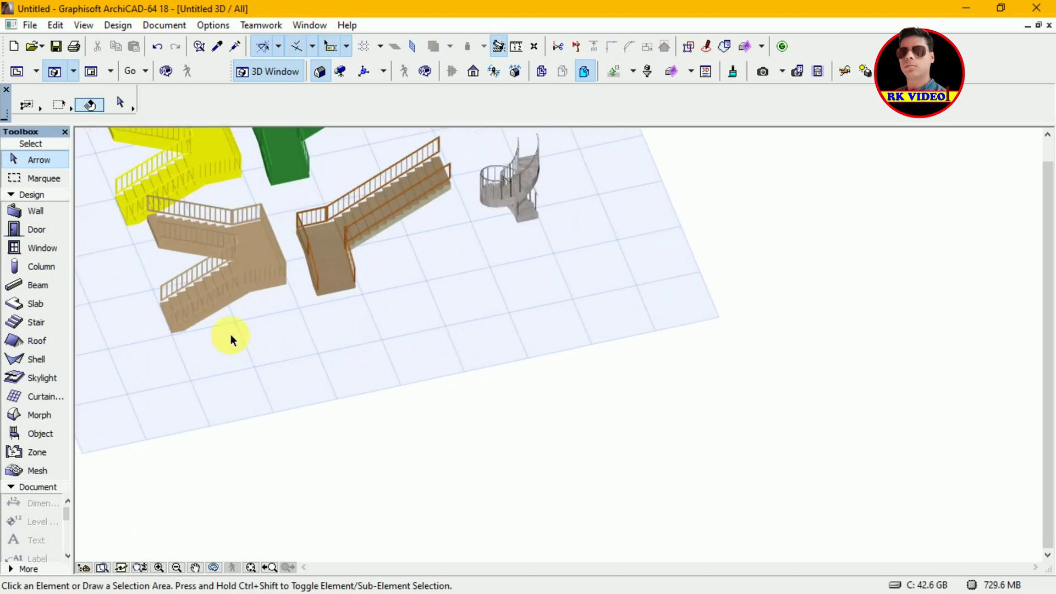
scroll(222, 328, down, 1)
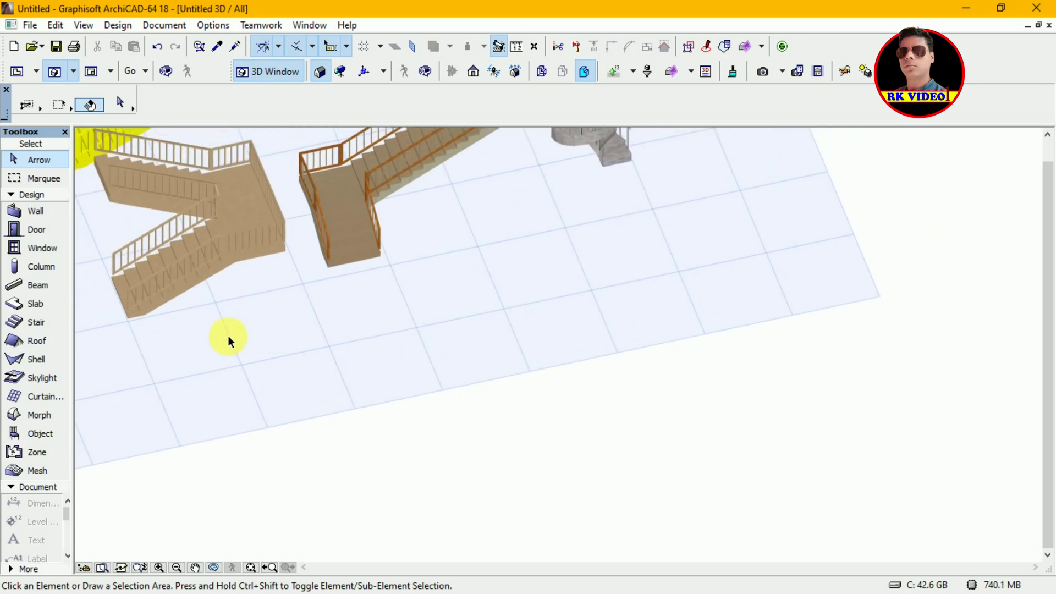
click(228, 337)
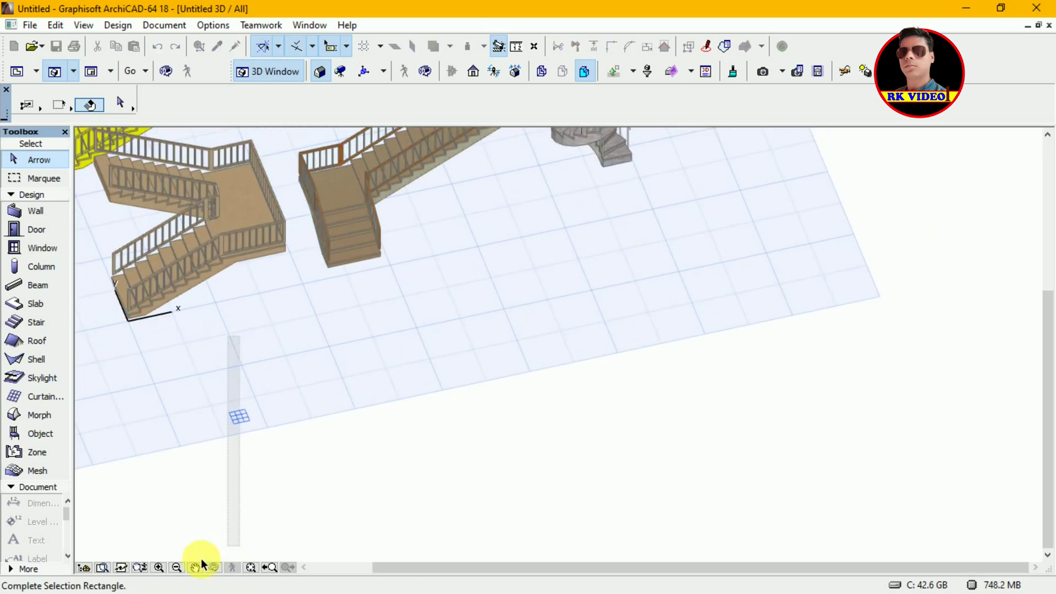
click(261, 510)
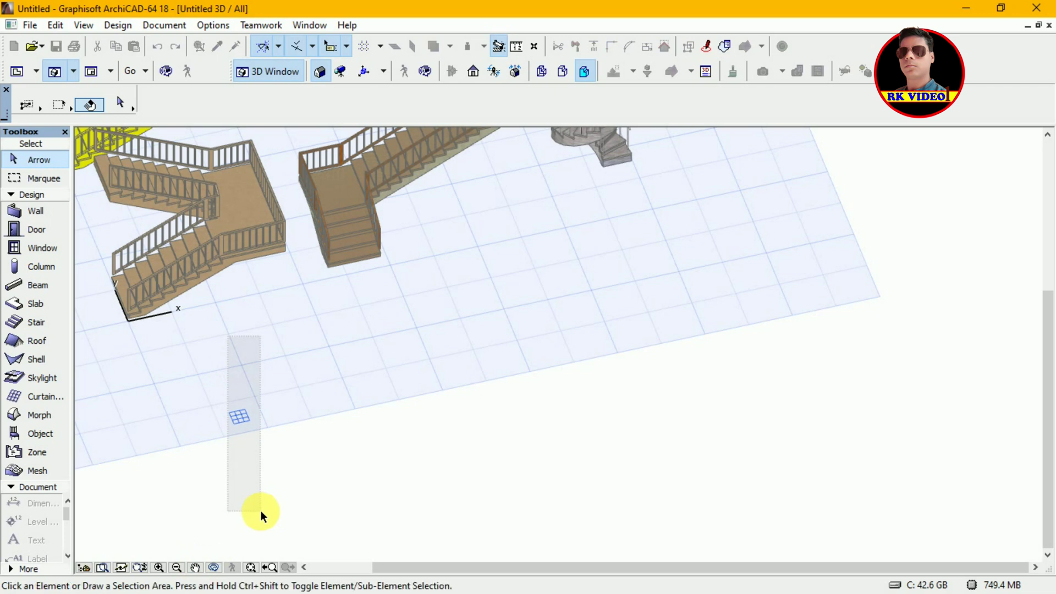
click(195, 567)
drag(600, 274, 746, 475)
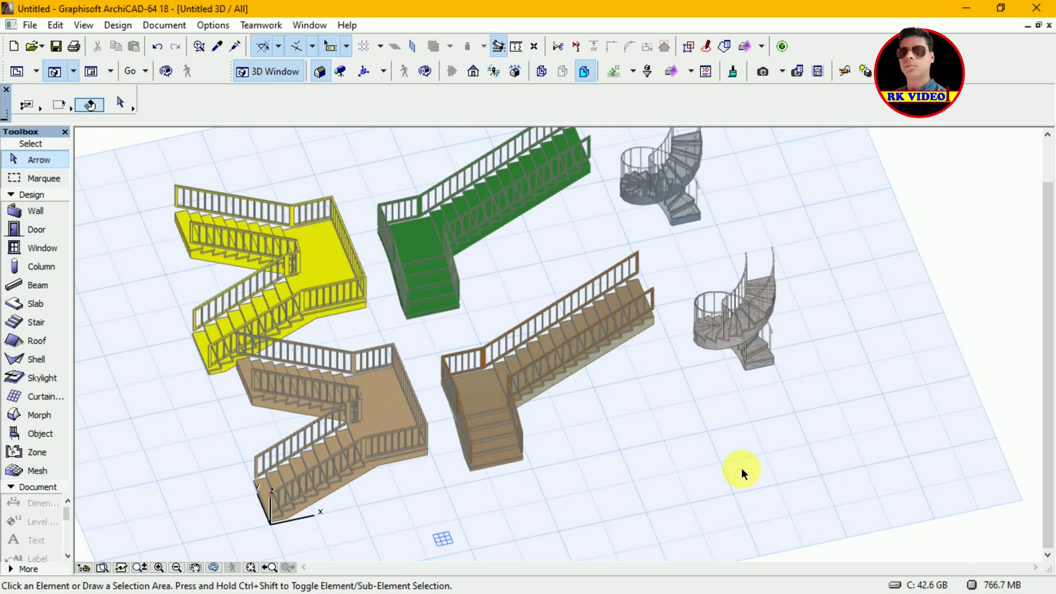
Inspect the stairs from a lower, more frontal 3D angle and return to the ground floor plan
key(o)
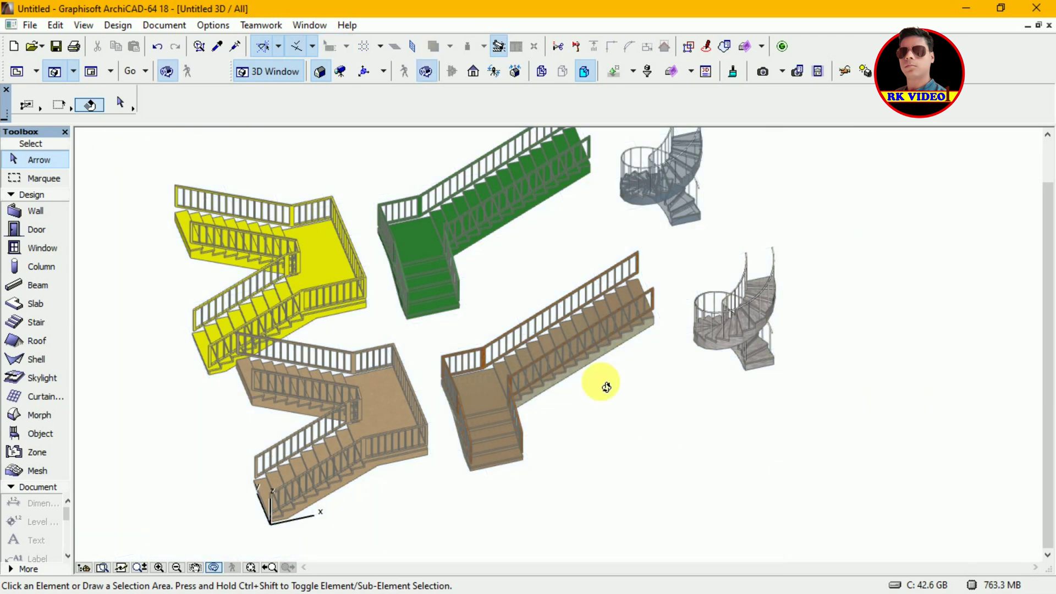
drag(806, 257, 668, 241)
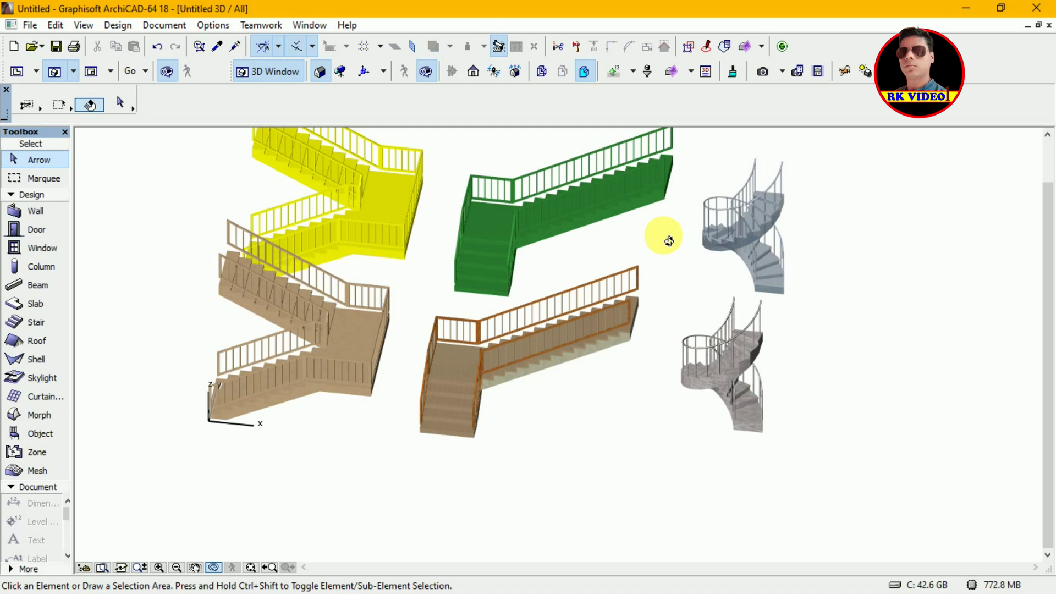
key(F2)
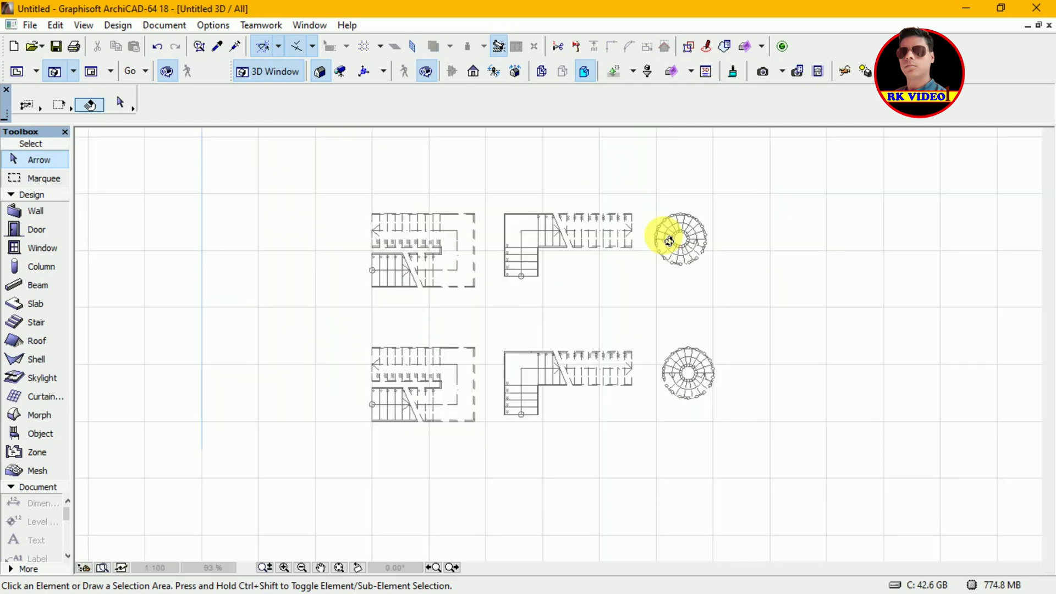